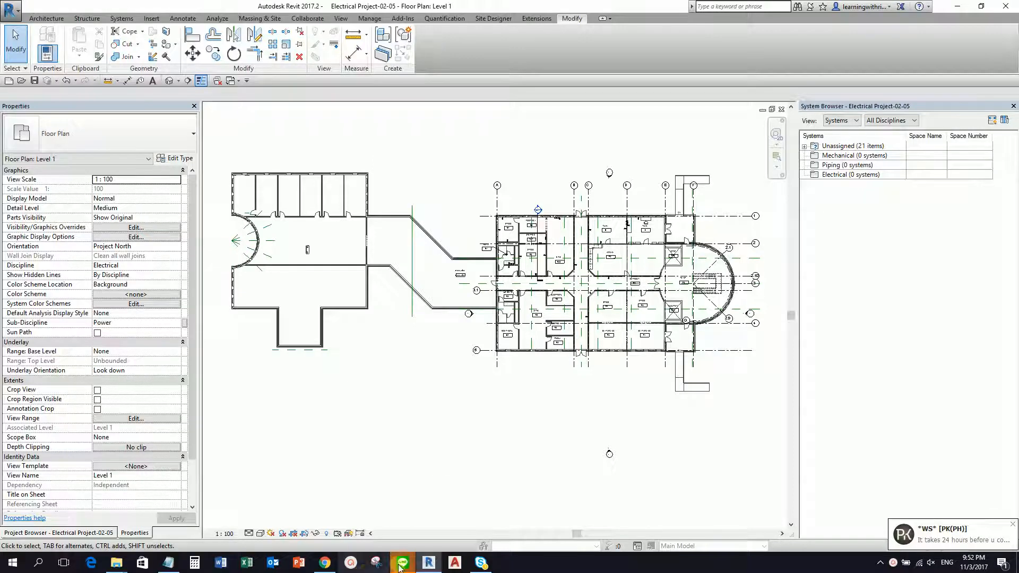
# - Inspect the duplex receptacles on the north and west walls of Office 101, leaving the west-wall one selected
pyautogui.scroll(2, 518, 425)
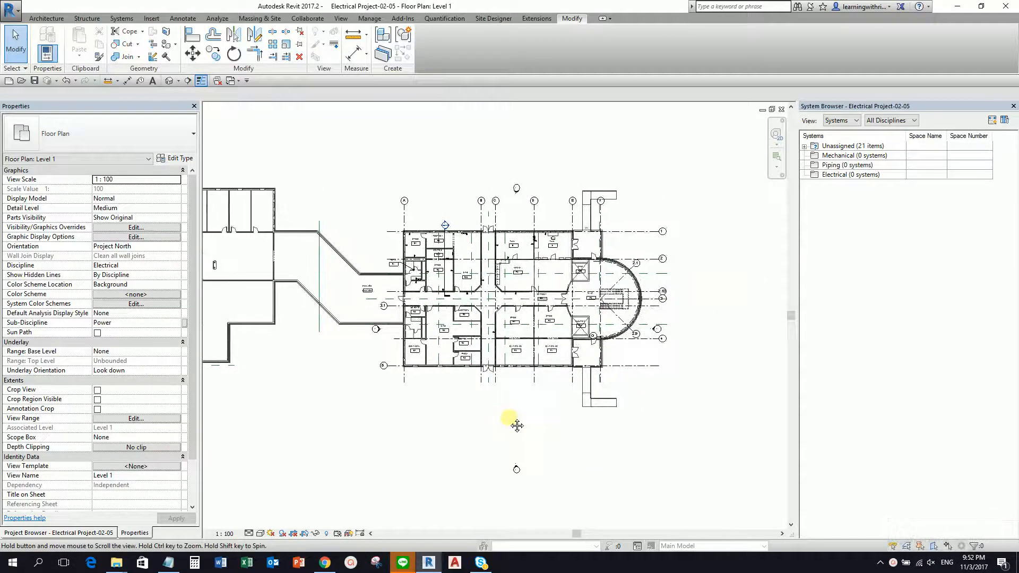
pyautogui.scroll(3, 486, 382)
pyautogui.moveTo(487, 382); pyautogui.dragTo(470, 456, button='middle')
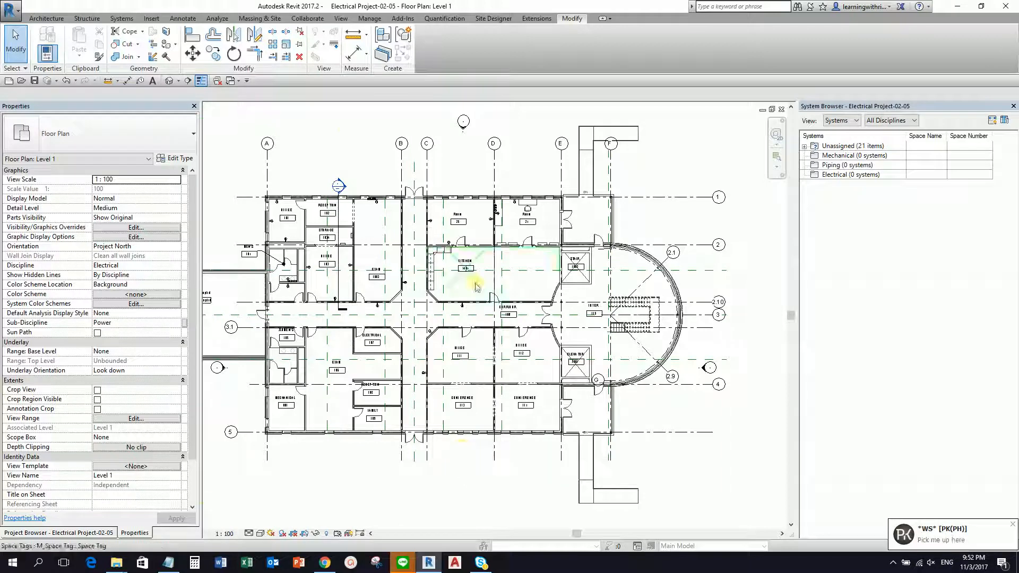
pyautogui.scroll(2, 258, 207)
pyautogui.moveTo(298, 252); pyautogui.dragTo(348, 267, button='middle')
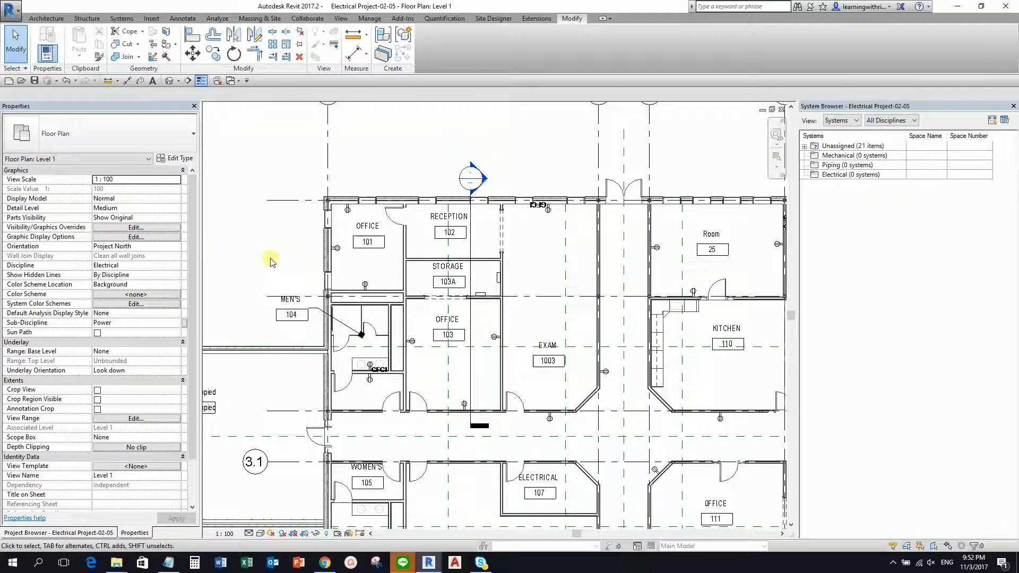
pyautogui.scroll(2, 341, 227)
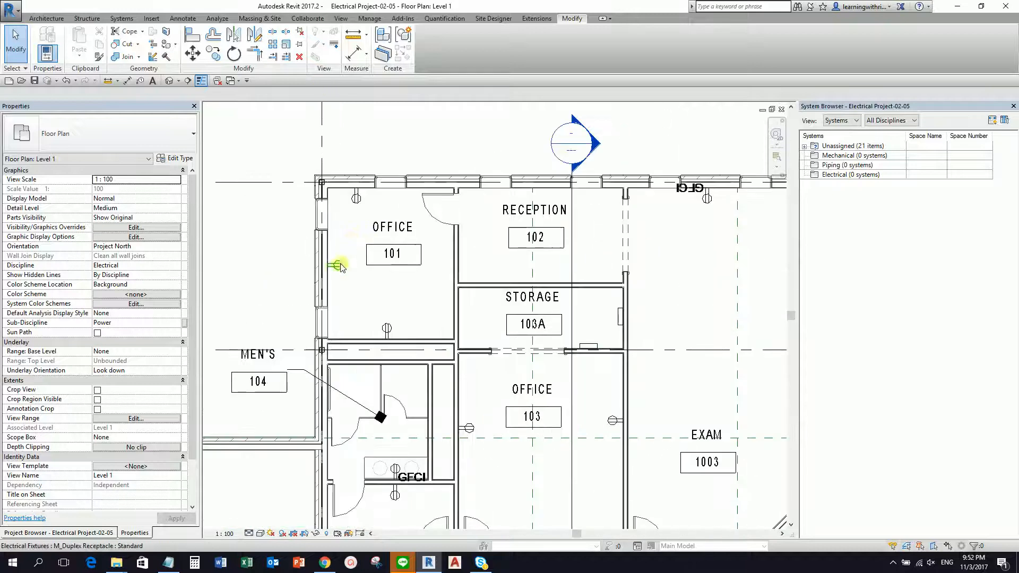
pyautogui.click(337, 266)
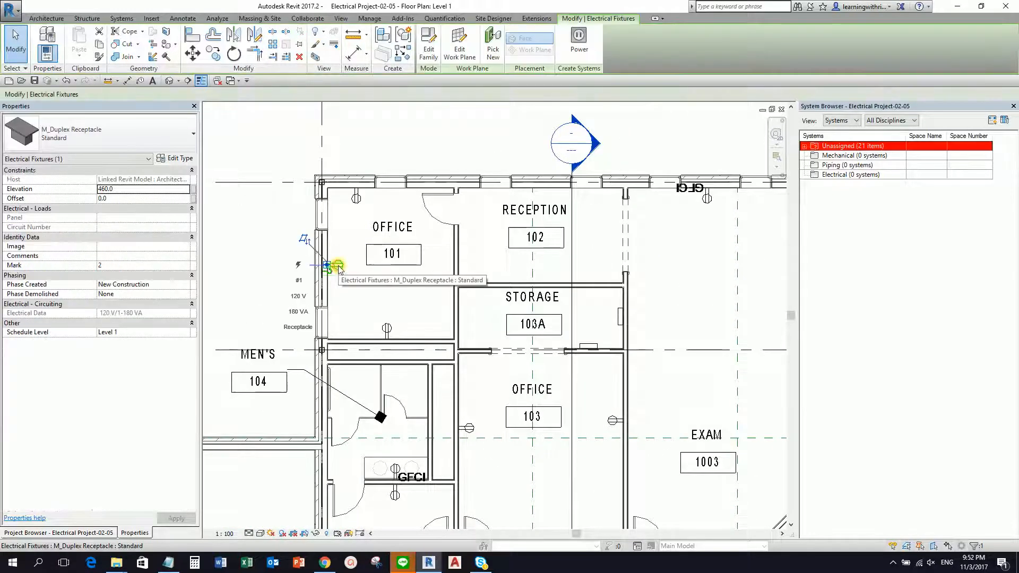
pyautogui.click(356, 199)
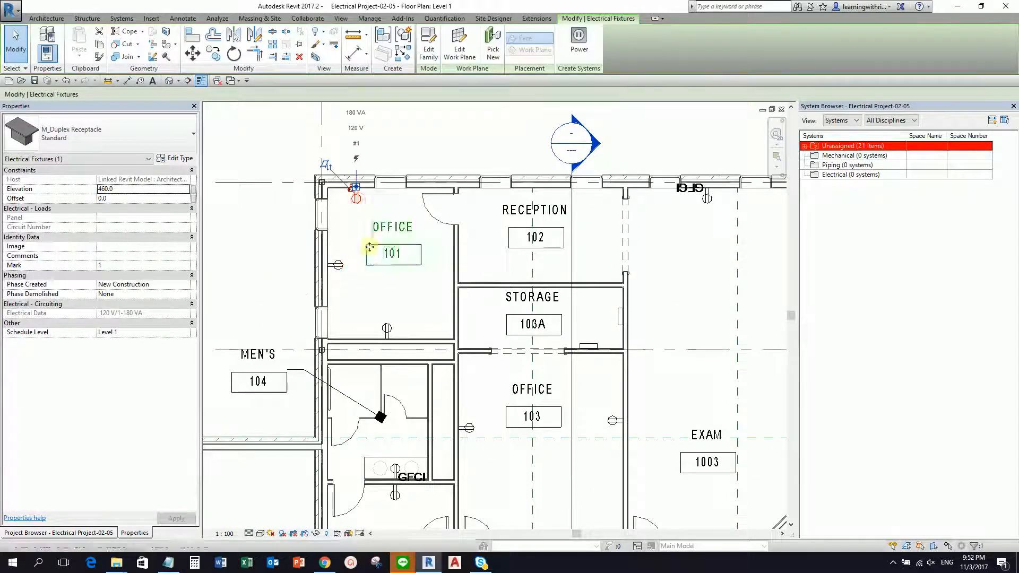
pyautogui.click(272, 248)
pyautogui.click(342, 271)
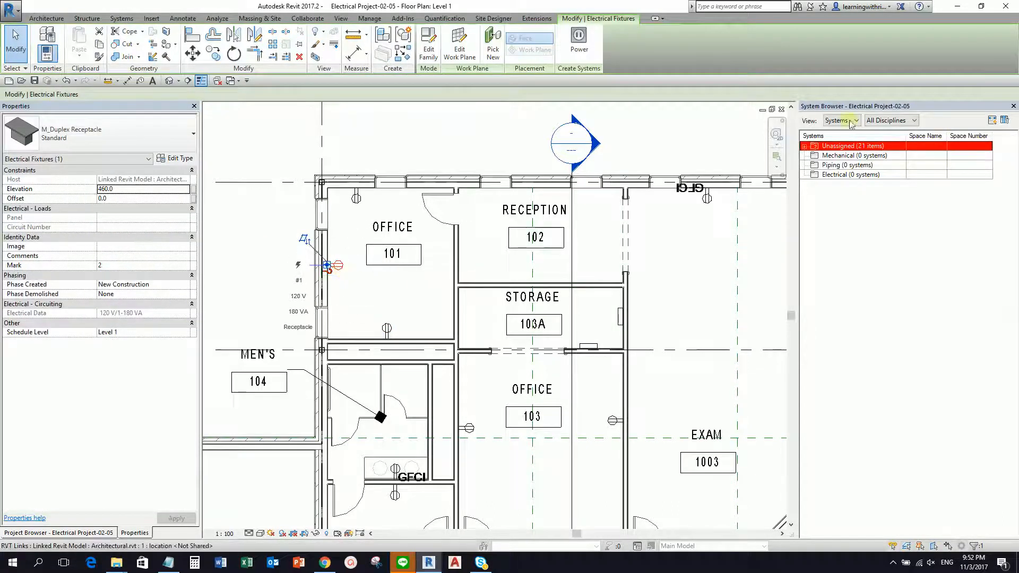
pyautogui.click(824, 108)
pyautogui.click(833, 149)
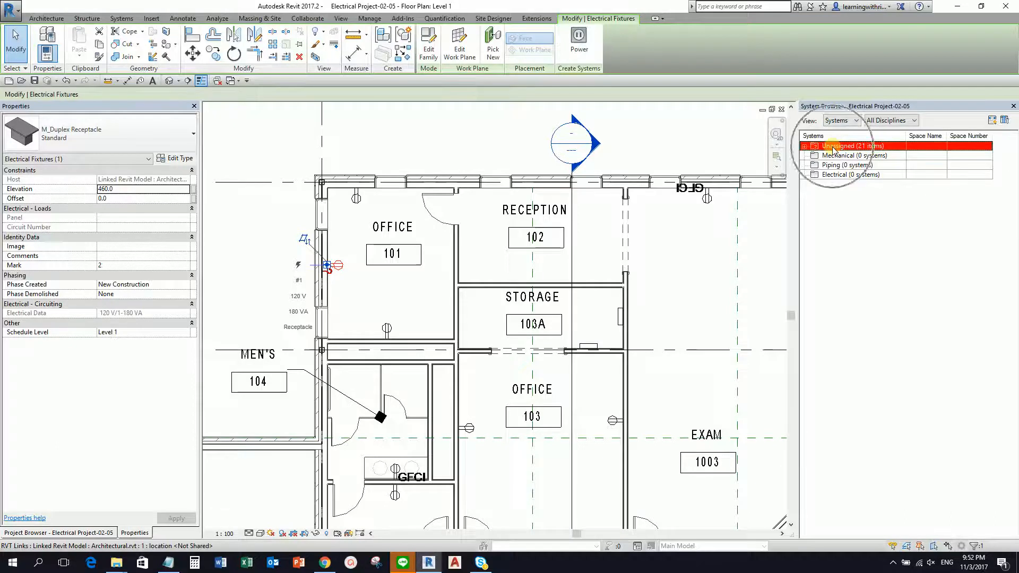
pyautogui.click(342, 271)
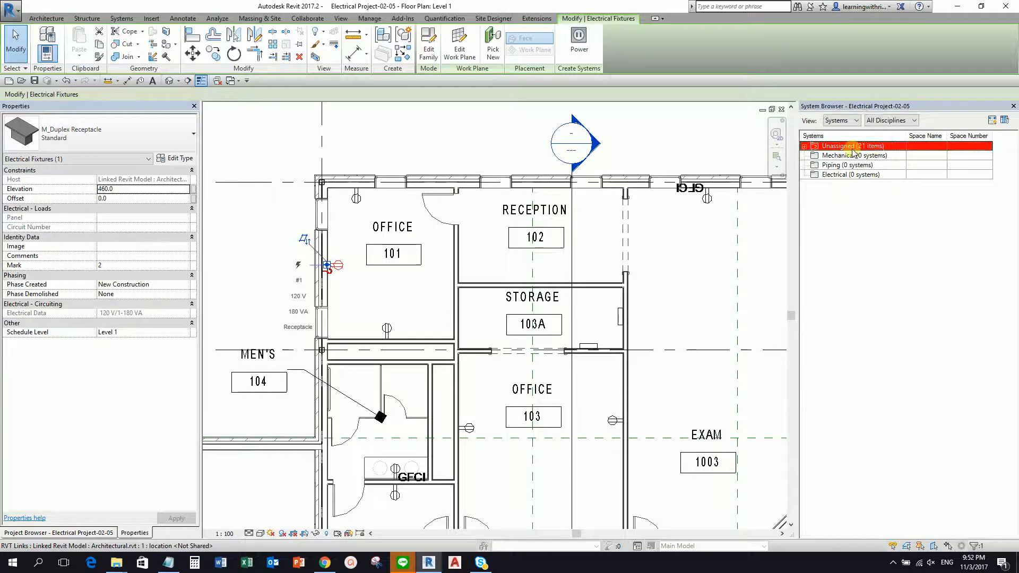
# - Expand the unassigned Electrical Power items in the System Browser and locate the west-wall receptacle of Office 101
pyautogui.click(806, 147)
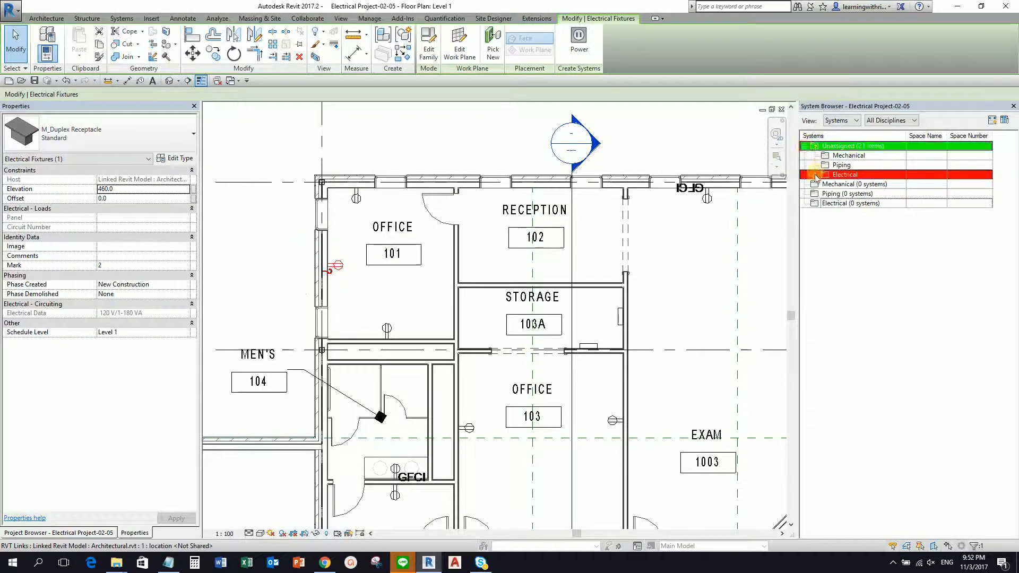
pyautogui.click(815, 175)
pyautogui.click(825, 184)
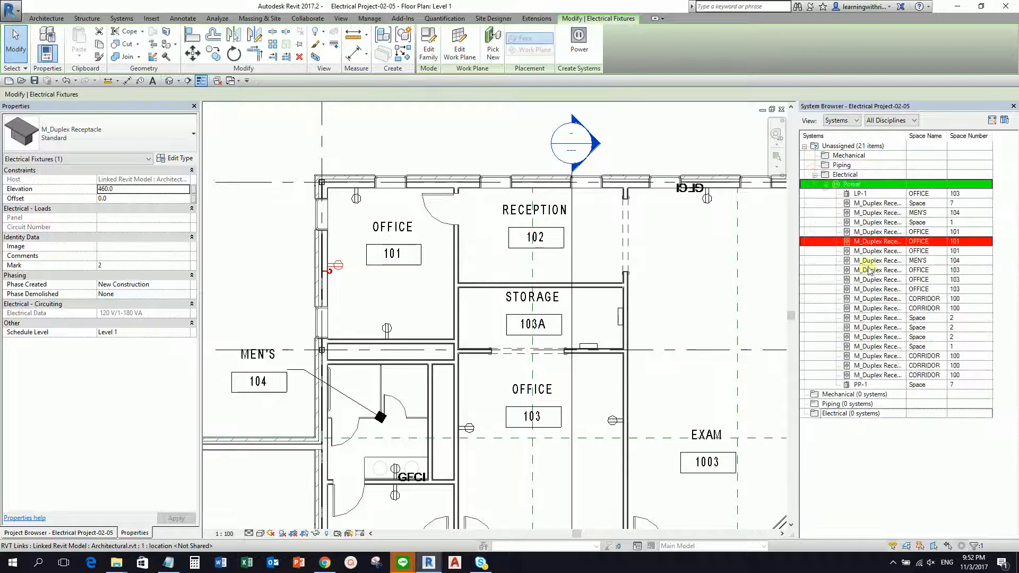
pyautogui.click(886, 245)
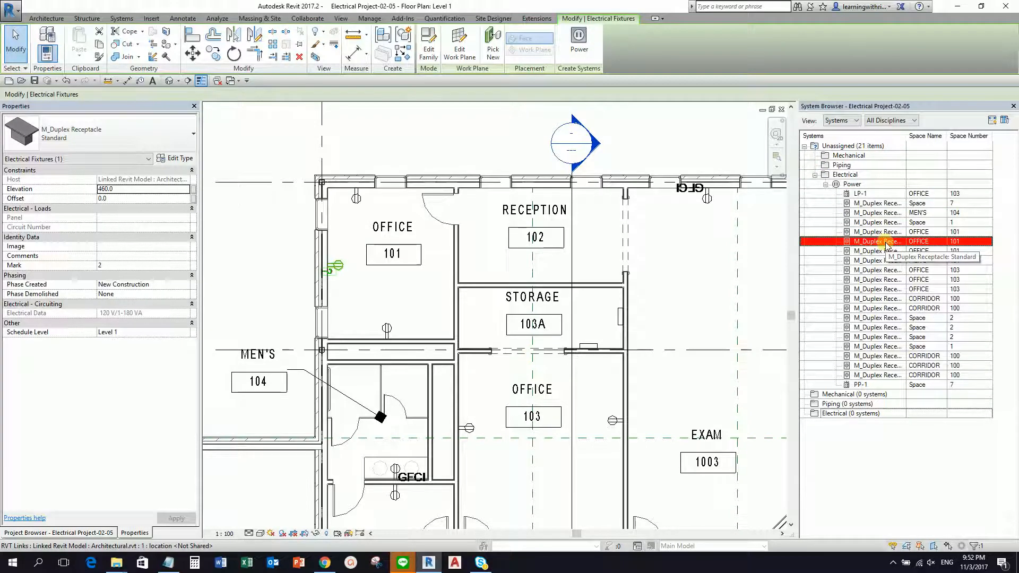
pyautogui.click(933, 244)
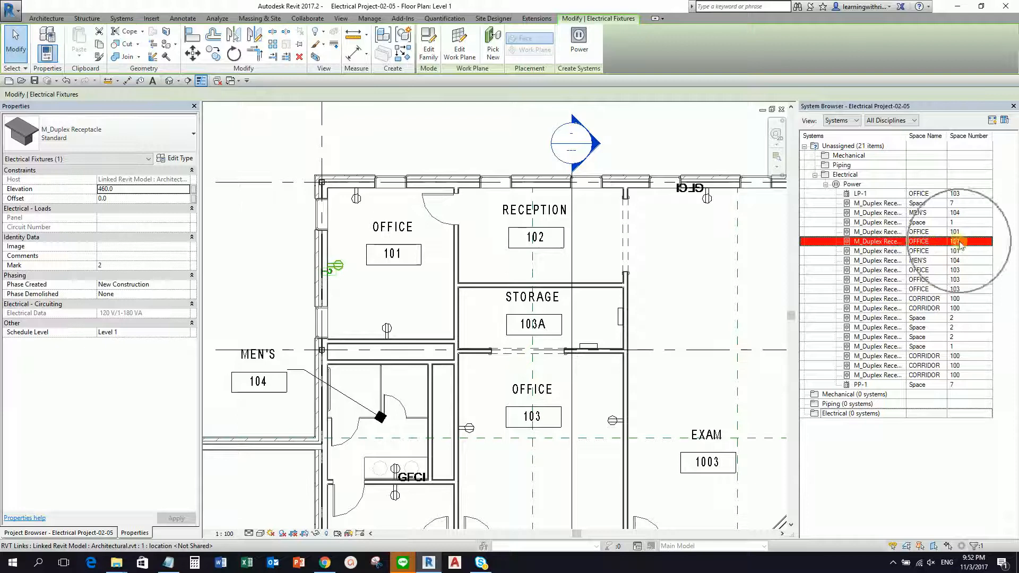
pyautogui.click(331, 262)
pyautogui.press('ctrl')
pyautogui.press('ctrl')
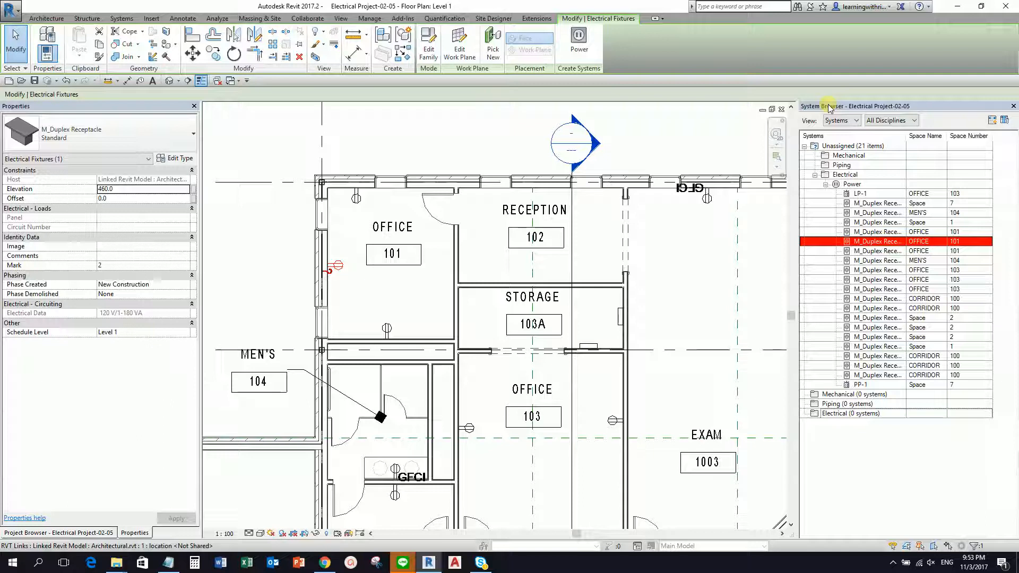
# - Close the System Browser and show it again
pyautogui.click(1013, 106)
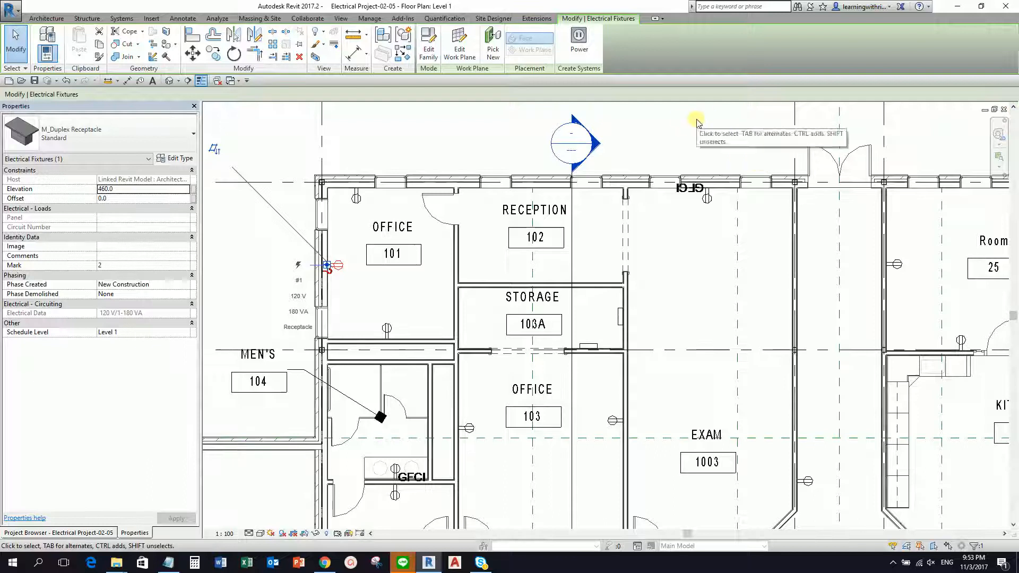
pyautogui.rightClick(673, 125)
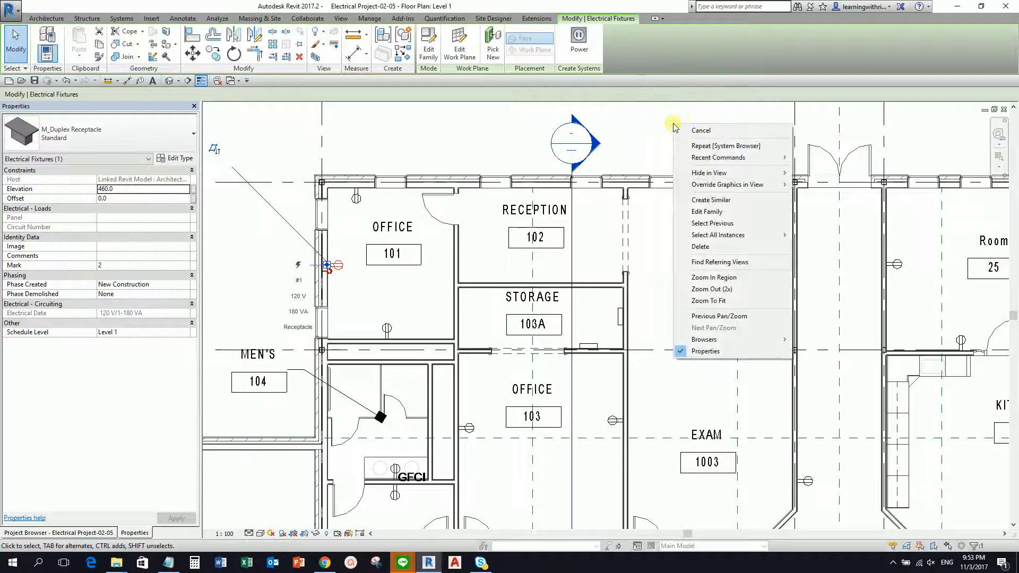
pyautogui.moveTo(741, 342)
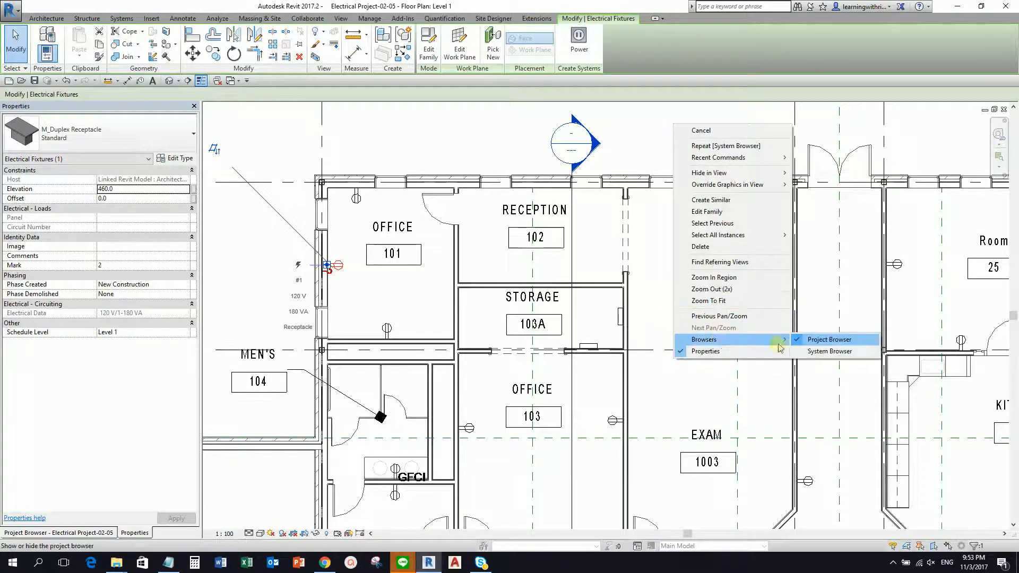
pyautogui.click(831, 353)
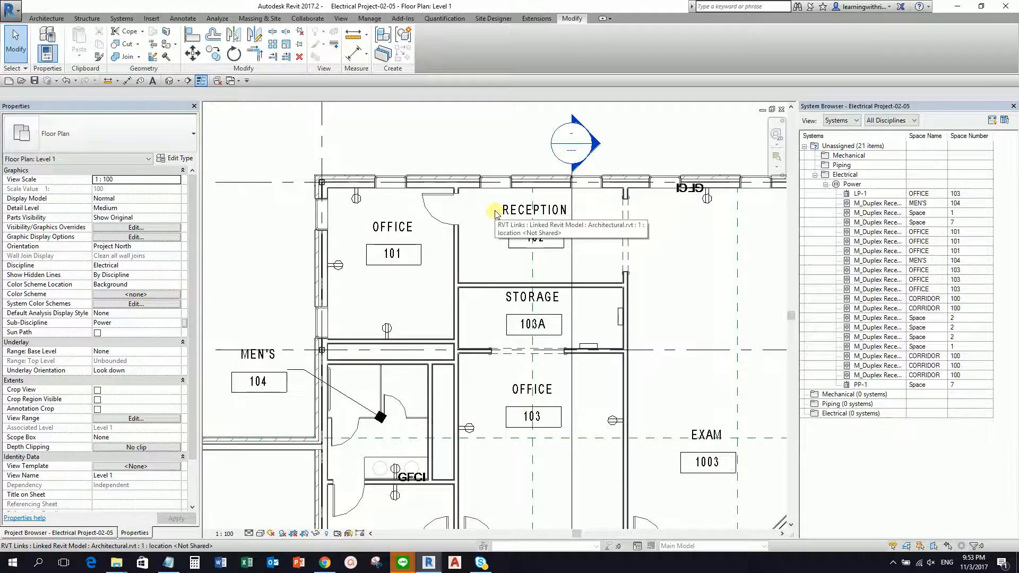
# - Check the panel name of the recessed panelboard on the east wall of Storage 103A, then clear the selection
pyautogui.click(619, 320)
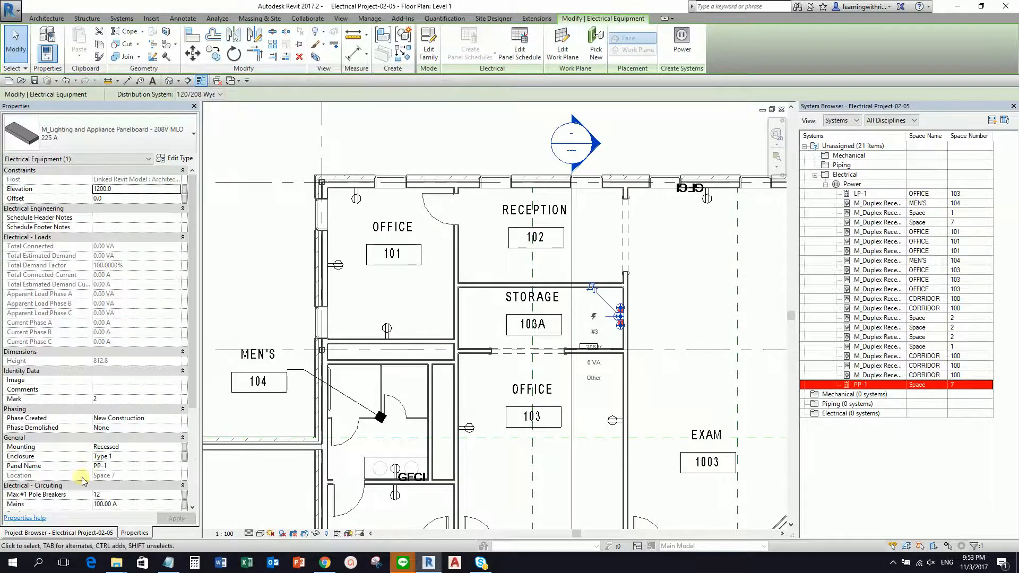
pyautogui.click(113, 469)
pyautogui.click(267, 236)
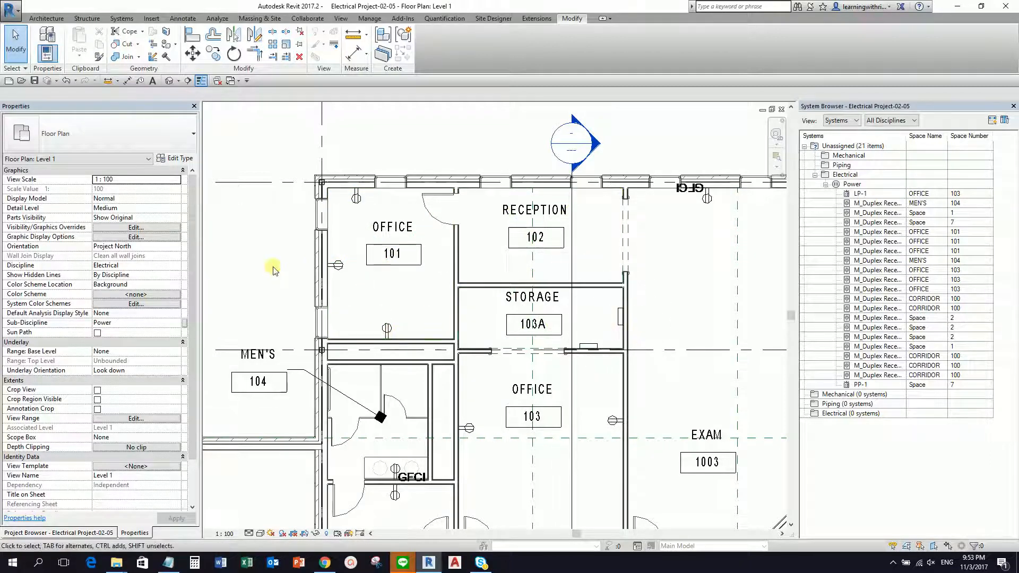
# - Create a power circuit from the duplex receptacle on the north wall of Office 101
pyautogui.click(357, 201)
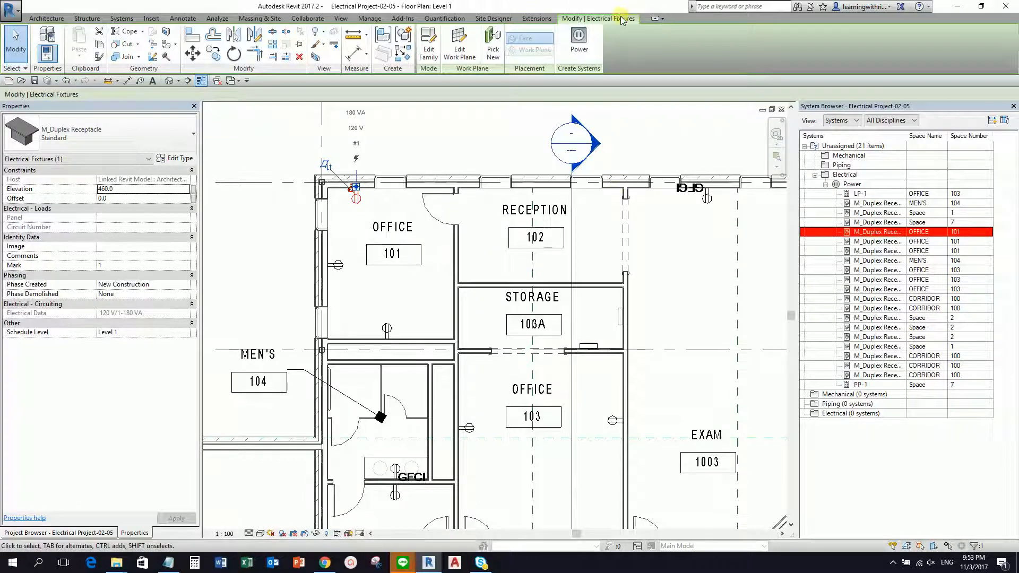
pyautogui.click(578, 37)
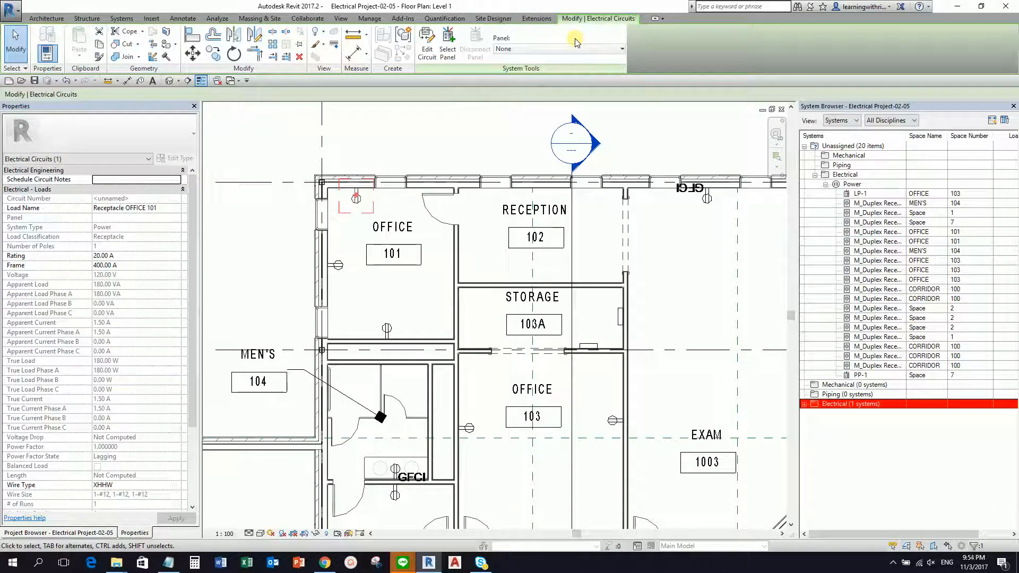
pyautogui.press('ctrl')
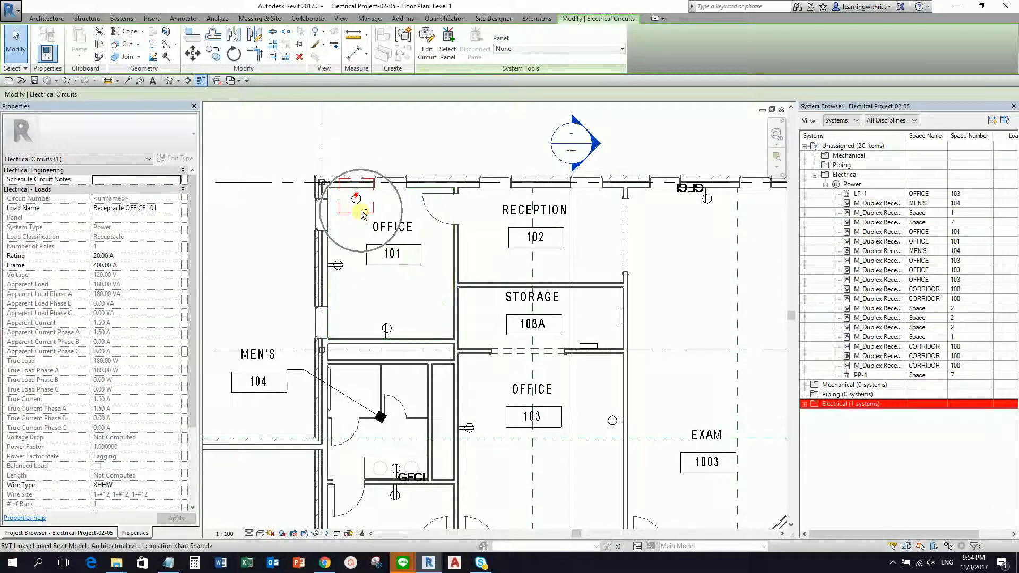
pyautogui.press('ctrl')
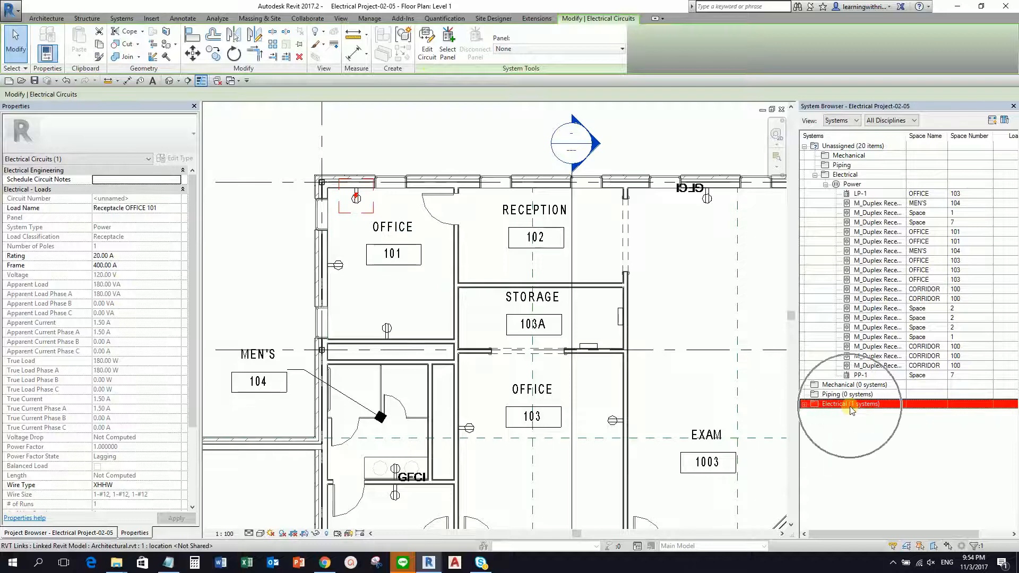
pyautogui.press('ctrl')
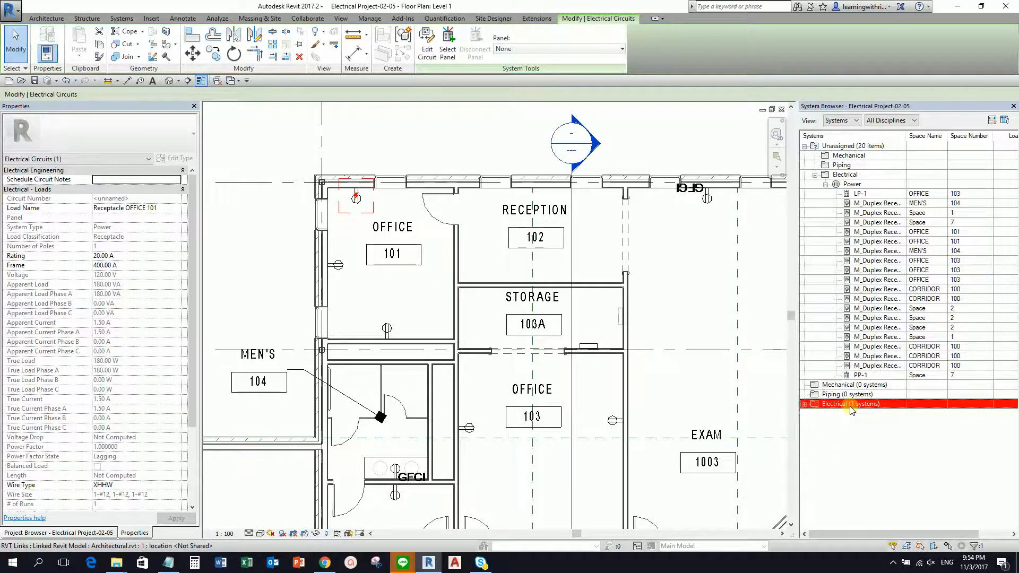
# - Expand the Electrical systems in the System Browser down to the receptacle under the unnamed power circuit
pyautogui.click(804, 405)
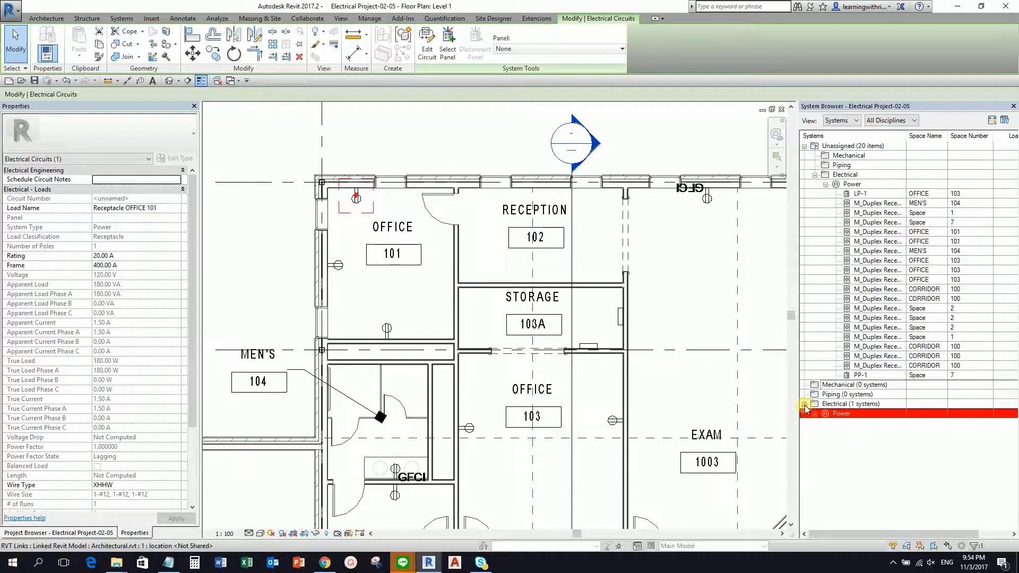
pyautogui.click(816, 414)
pyautogui.click(825, 423)
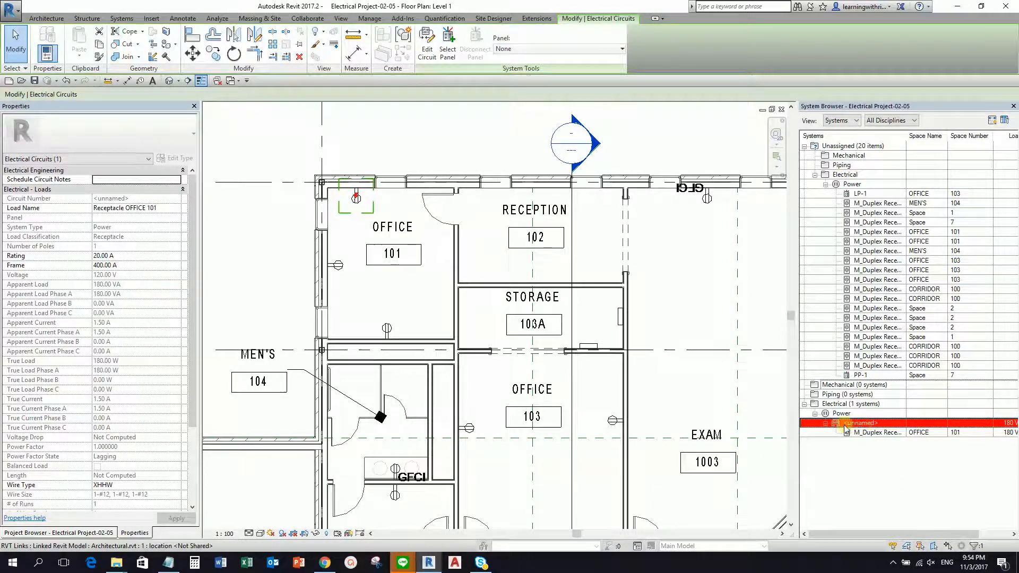
pyautogui.click(861, 425)
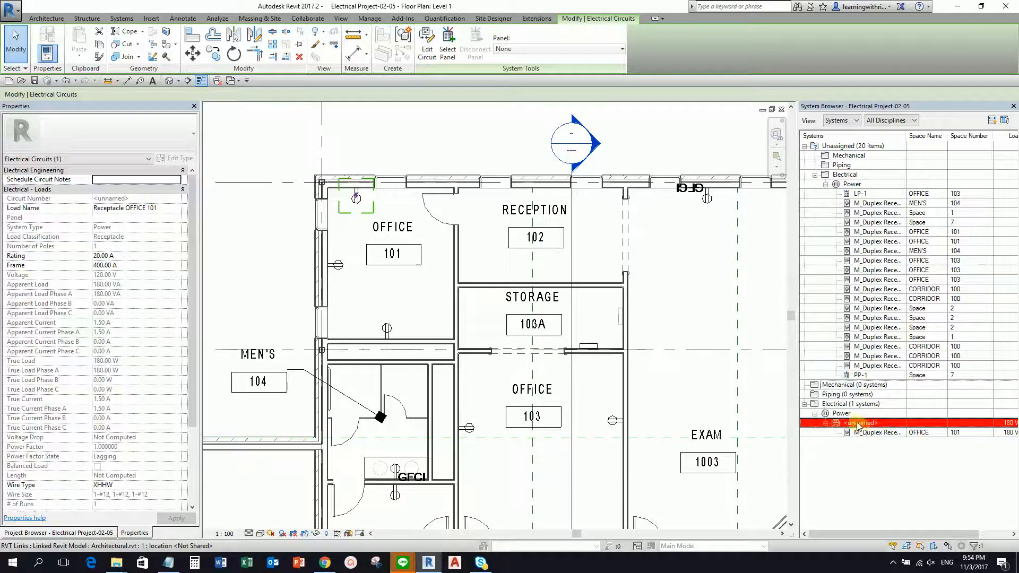
# - Edit the unnamed circuit and add the south-wall and west-wall receptacles of Office 101 to it
pyautogui.click(427, 53)
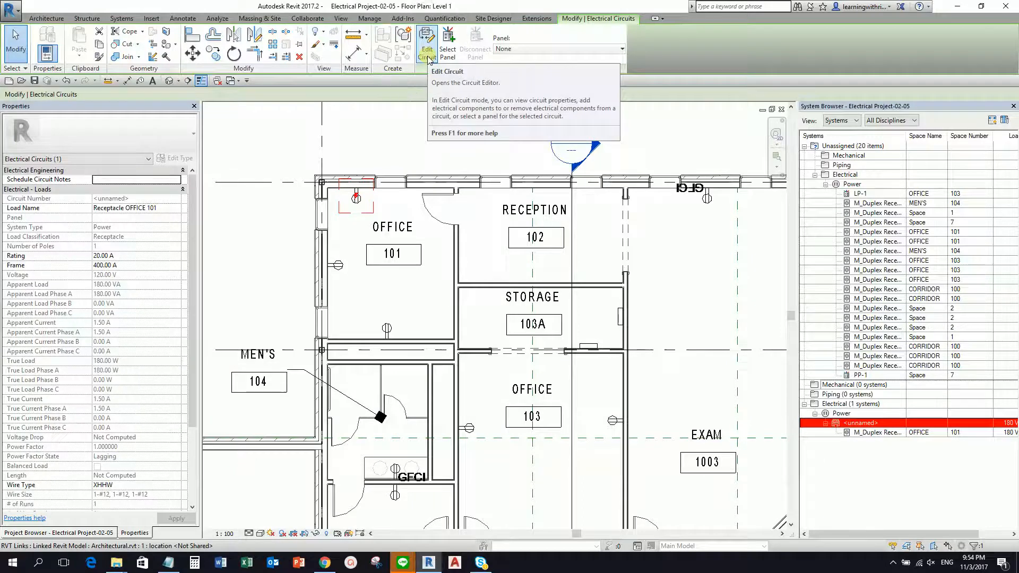
pyautogui.click(428, 56)
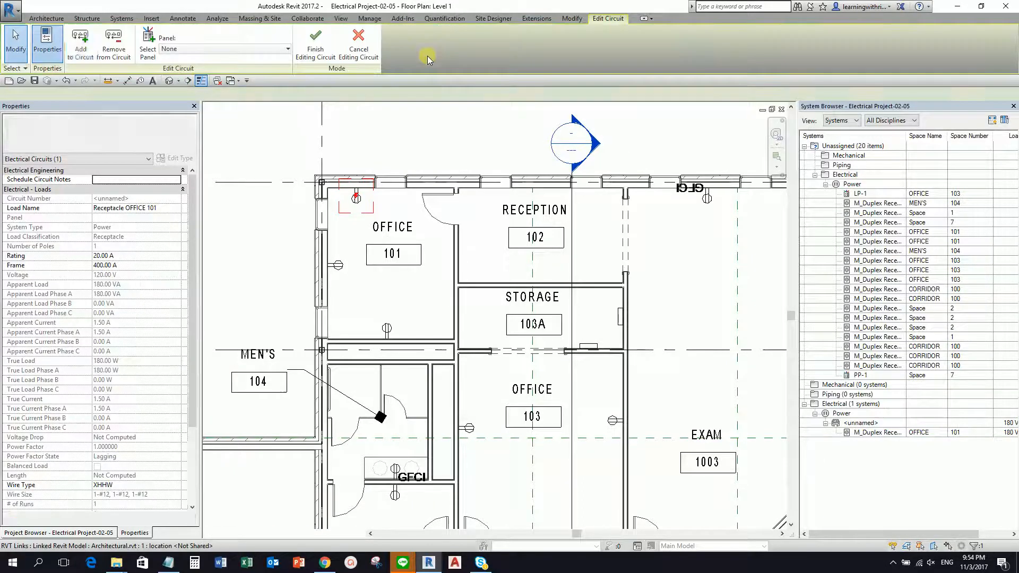
pyautogui.click(90, 58)
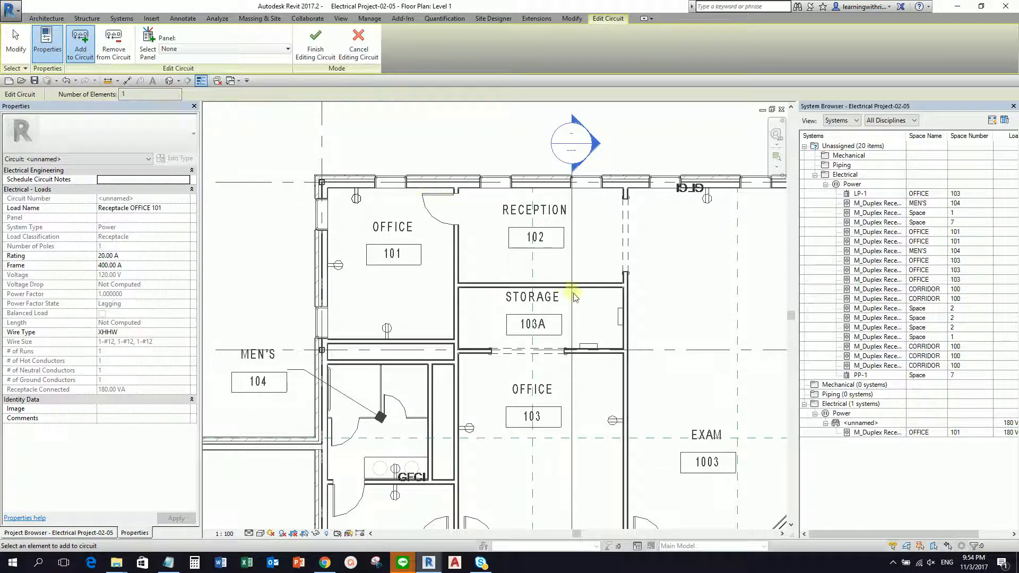
pyautogui.click(387, 328)
pyautogui.click(338, 265)
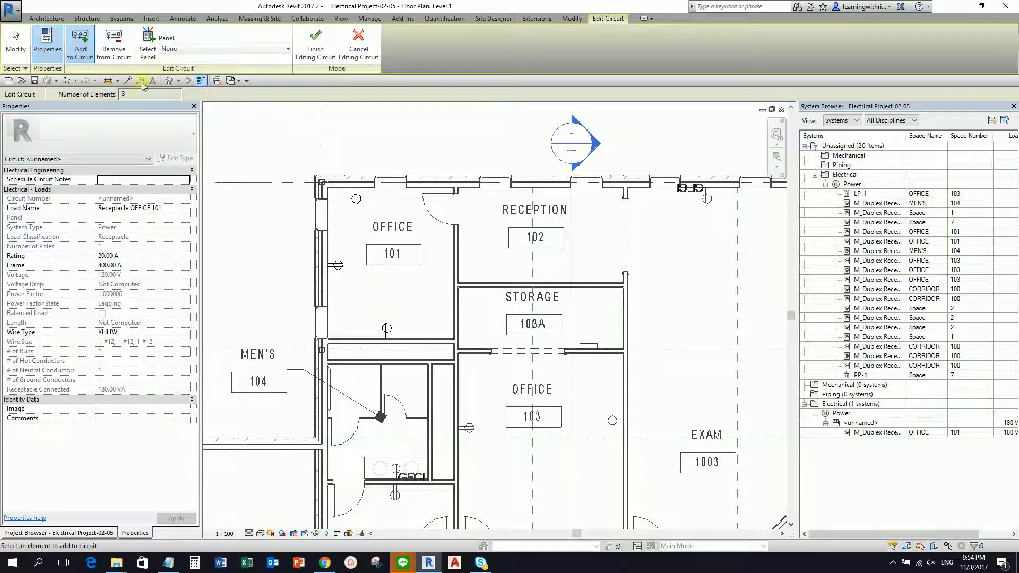
pyautogui.press('ctrl')
pyautogui.press('ctrl')
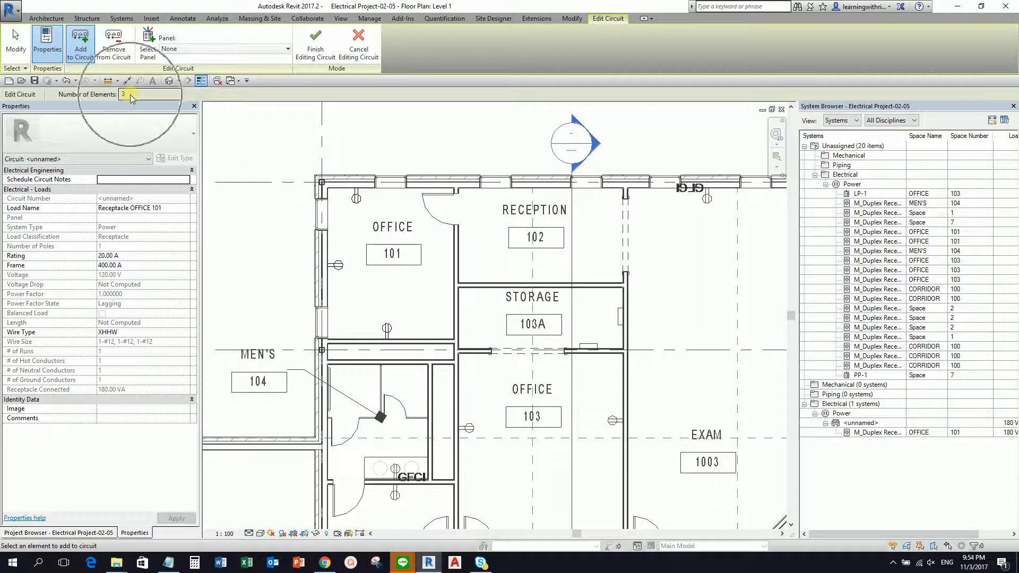
pyautogui.press('ctrl')
pyautogui.press('ctrl')
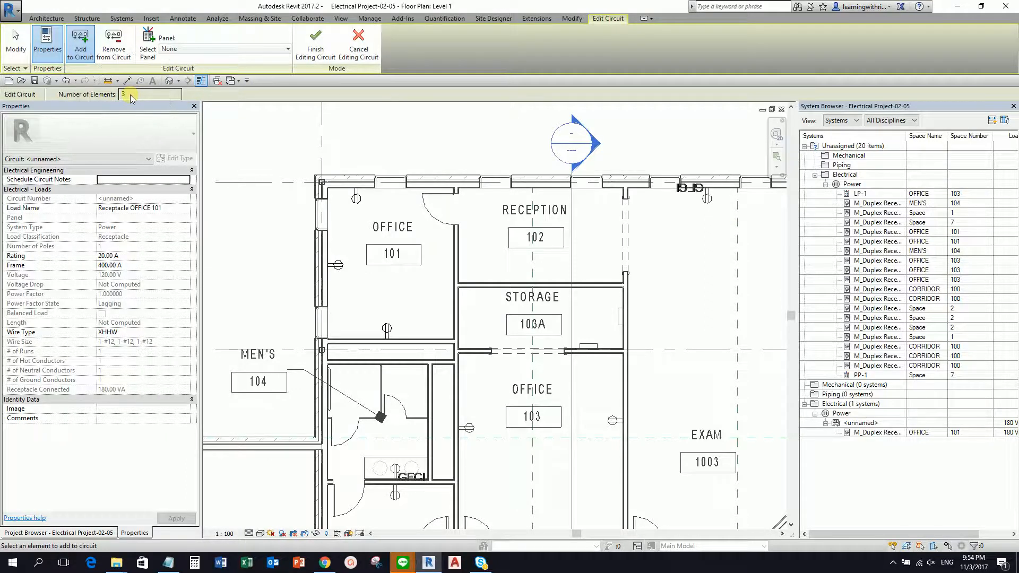
pyautogui.press('ctrl')
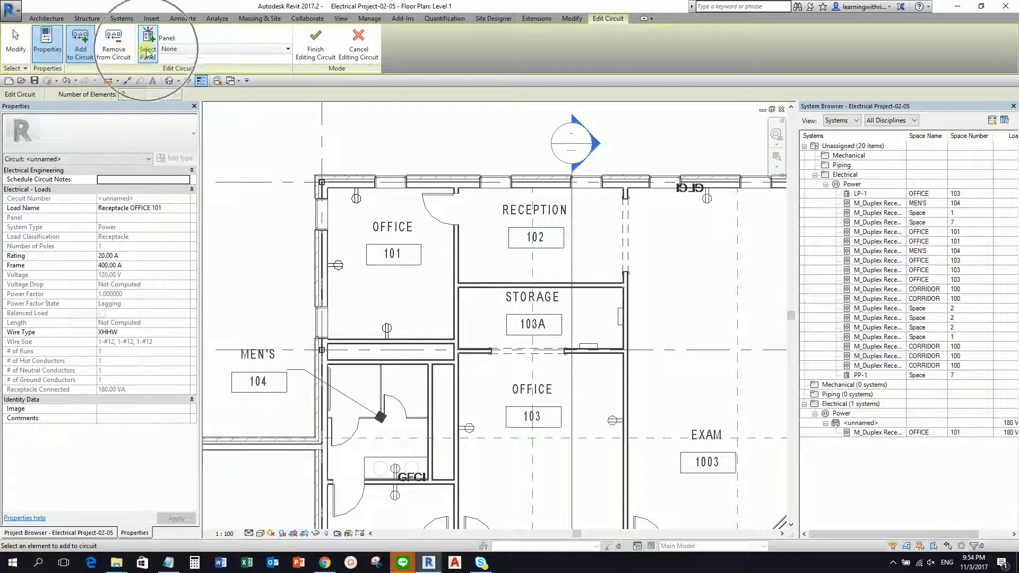
# - Assign the Office 101 circuit to panel PP-1 by picking the recessed panelboard on the east wall of Storage 103A
pyautogui.press('ctrl')
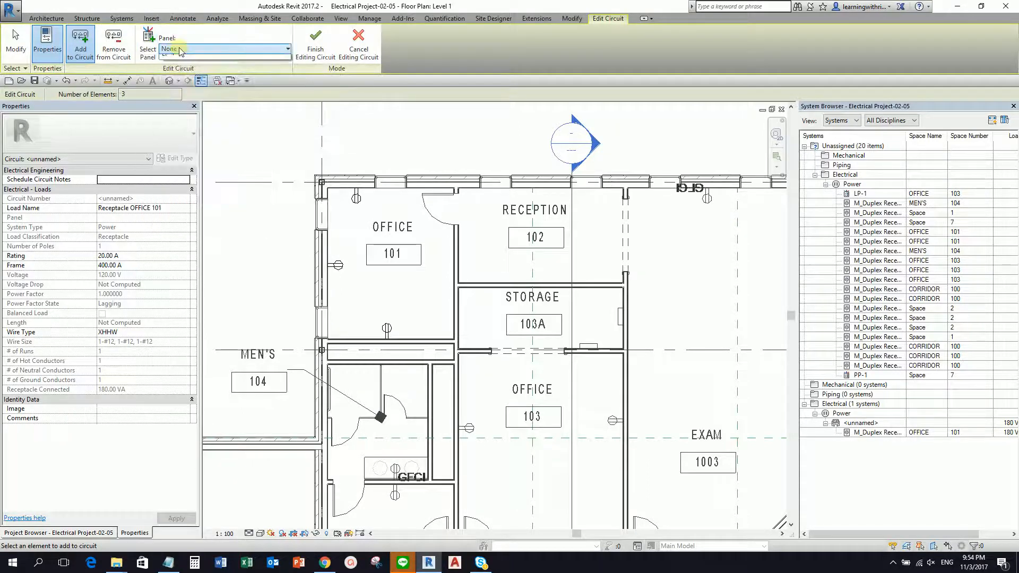
pyautogui.click(171, 49)
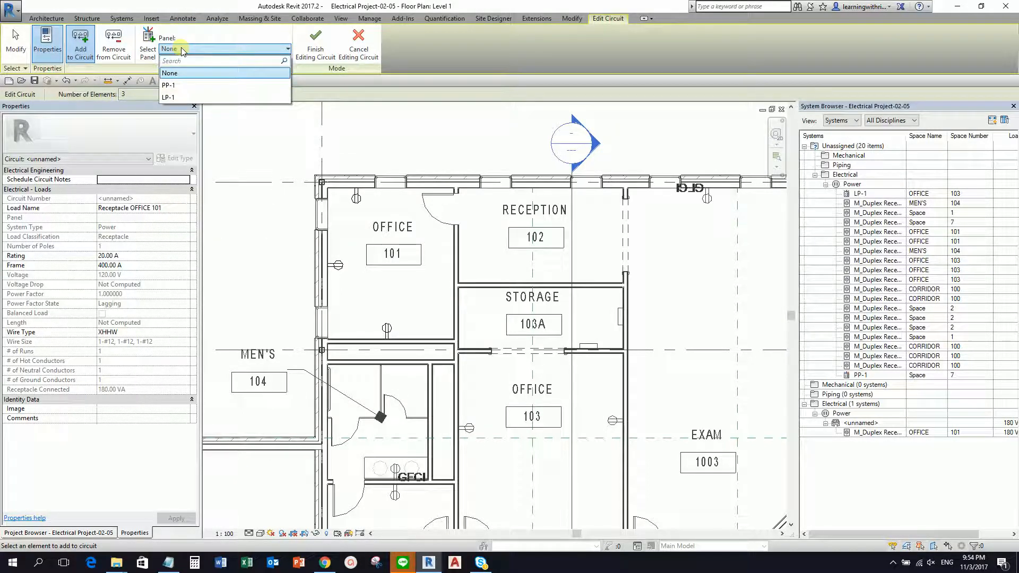
pyautogui.click(174, 87)
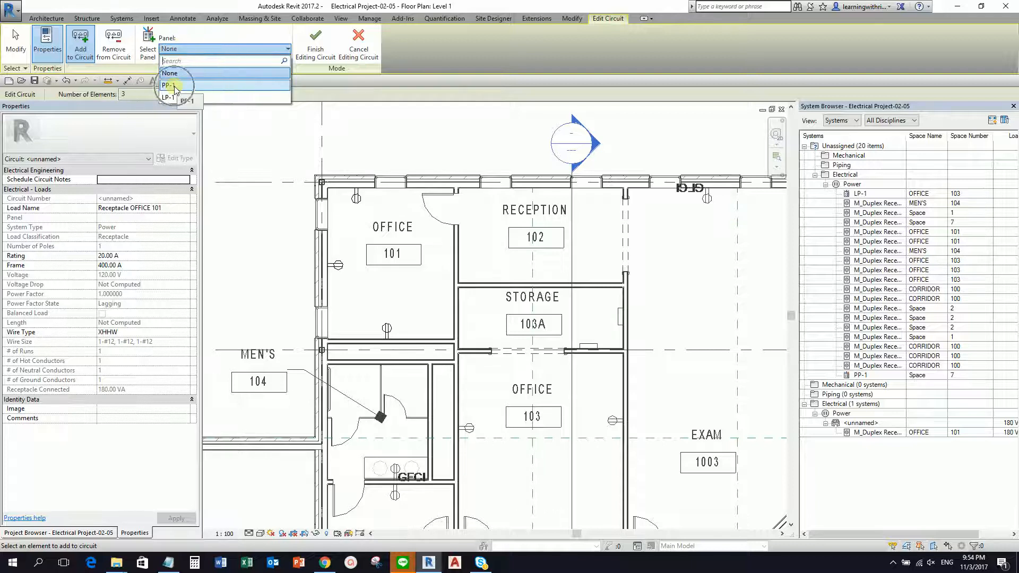
pyautogui.click(148, 47)
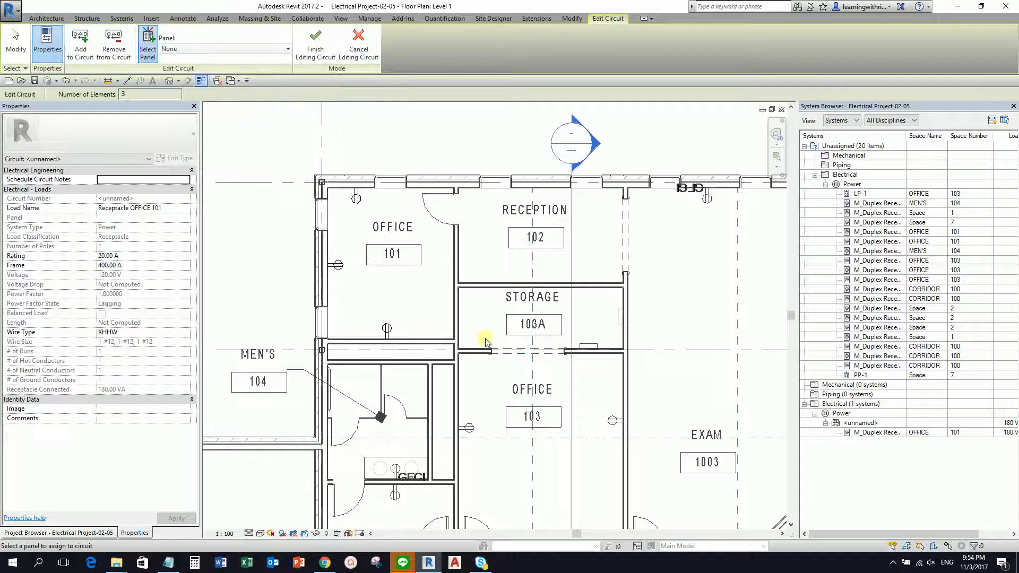
pyautogui.click(619, 317)
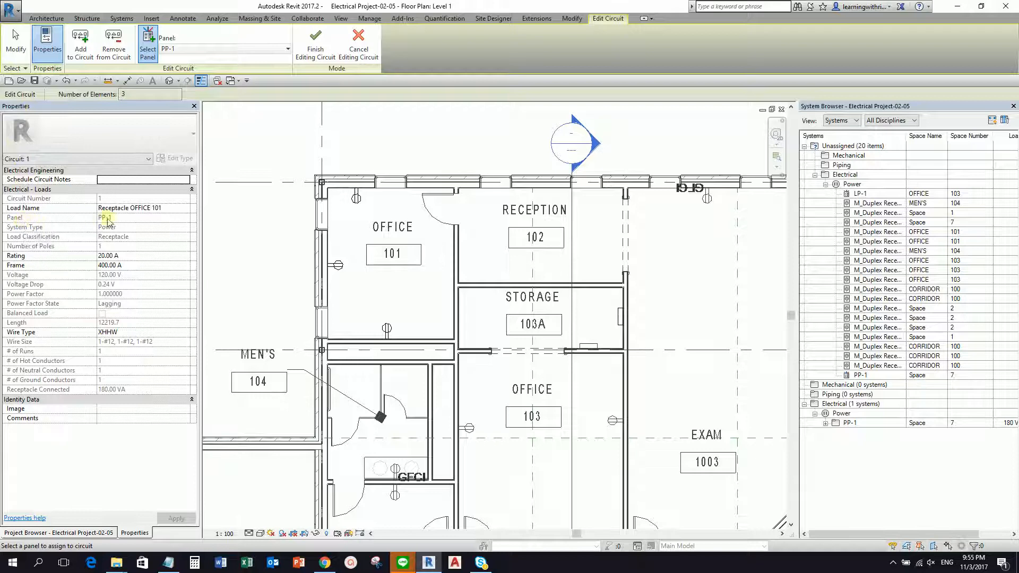
# - Set the circuit's load name to OFFICE 101 and finish editing the circuit
pyautogui.press('ctrl')
pyautogui.press('ctrl')
pyautogui.press('ctrl')
pyautogui.click(142, 208)
pyautogui.moveTo(130, 210); pyautogui.dragTo(101, 208)
pyautogui.press('BackSpace')
pyautogui.click(138, 207)
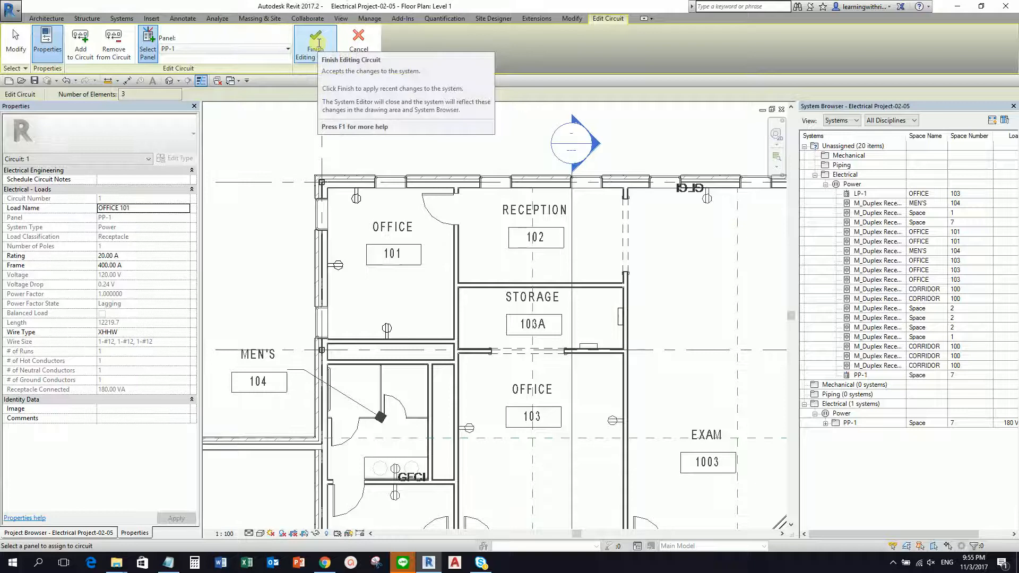
pyautogui.click(317, 43)
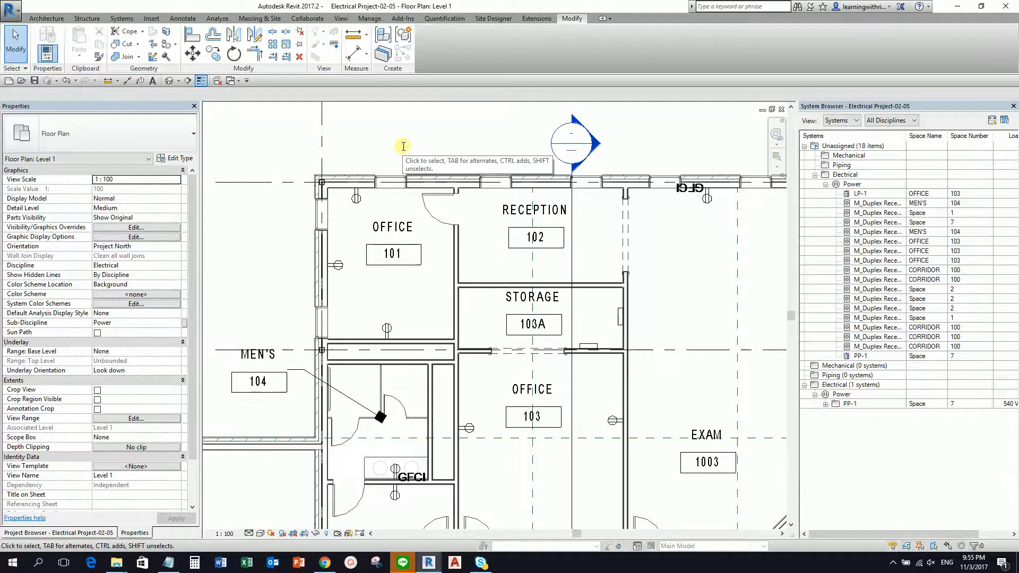
# - Expand panel PP-1 and circuit 1 in the System Browser and highlight the circuit, its receptacles and the panel in turn
pyautogui.click(826, 404)
pyautogui.click(836, 414)
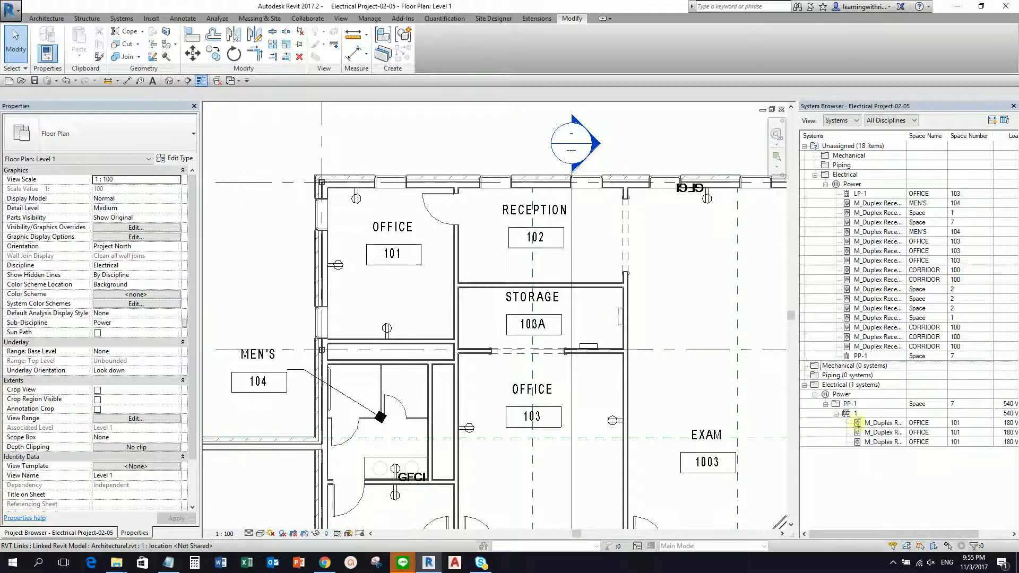
pyautogui.click(861, 413)
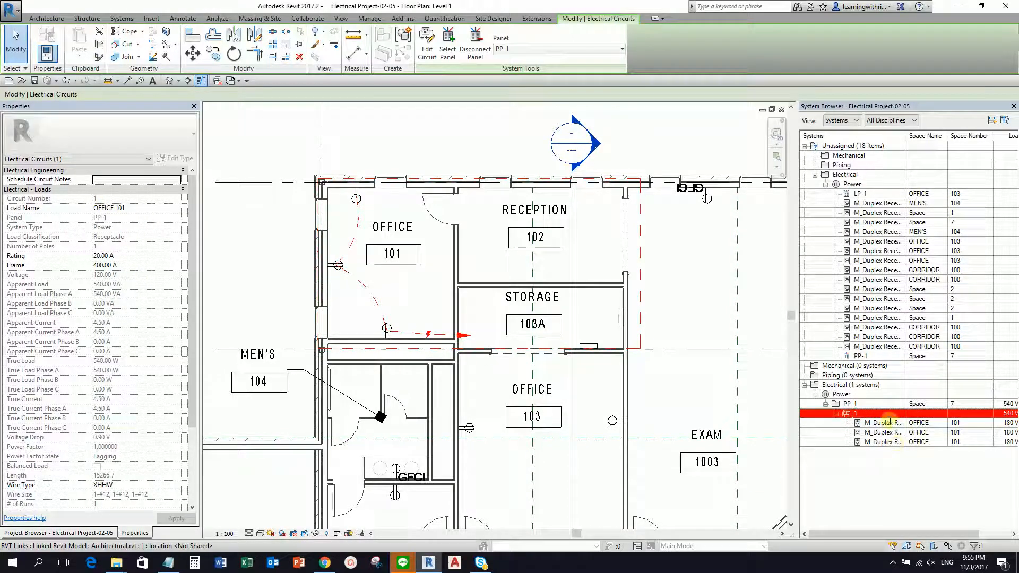
pyautogui.click(892, 423)
pyautogui.click(888, 432)
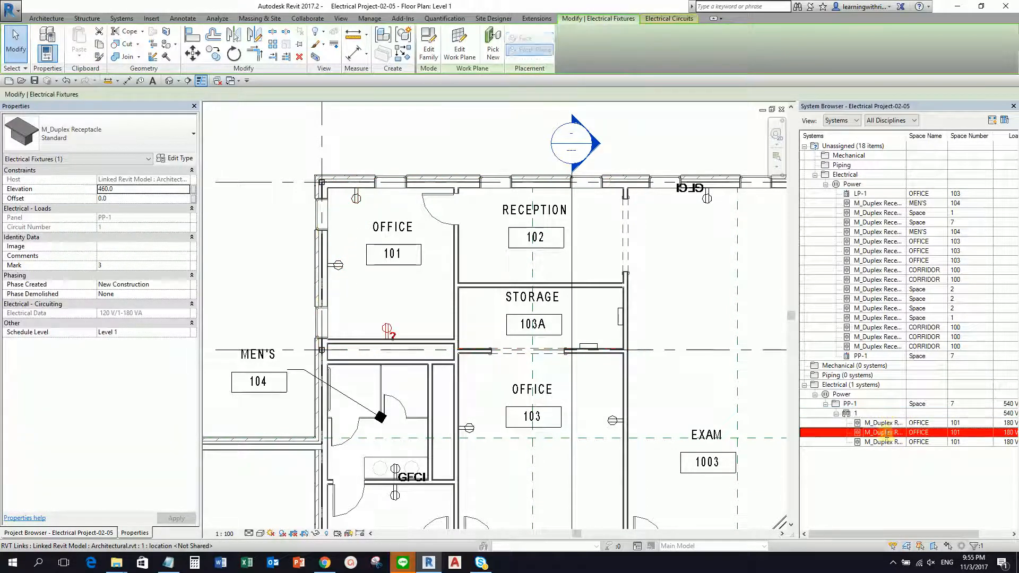
pyautogui.click(888, 442)
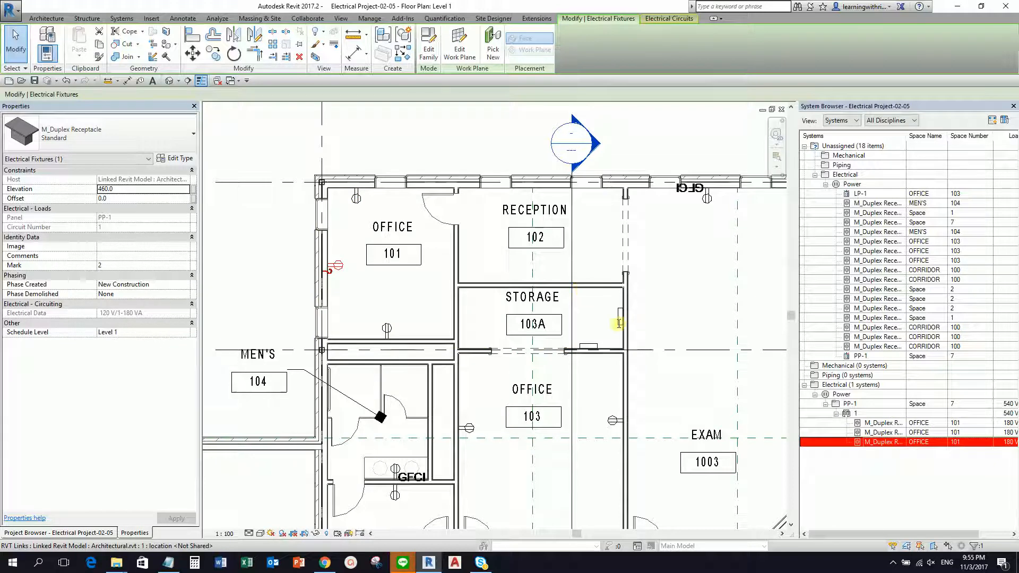
pyautogui.click(864, 404)
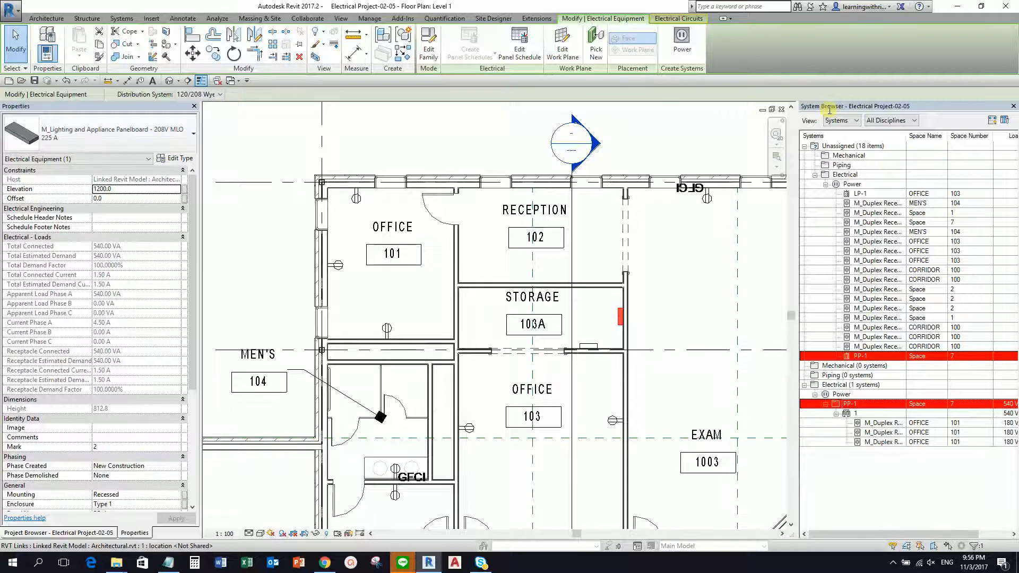
# - Create a power circuit from the duplex receptacle on the west wall of Office 103
pyautogui.click(279, 149)
pyautogui.scroll(-1, 273, 151)
pyautogui.moveTo(439, 368); pyautogui.dragTo(519, 257, button='middle')
pyautogui.scroll(1, 435, 245)
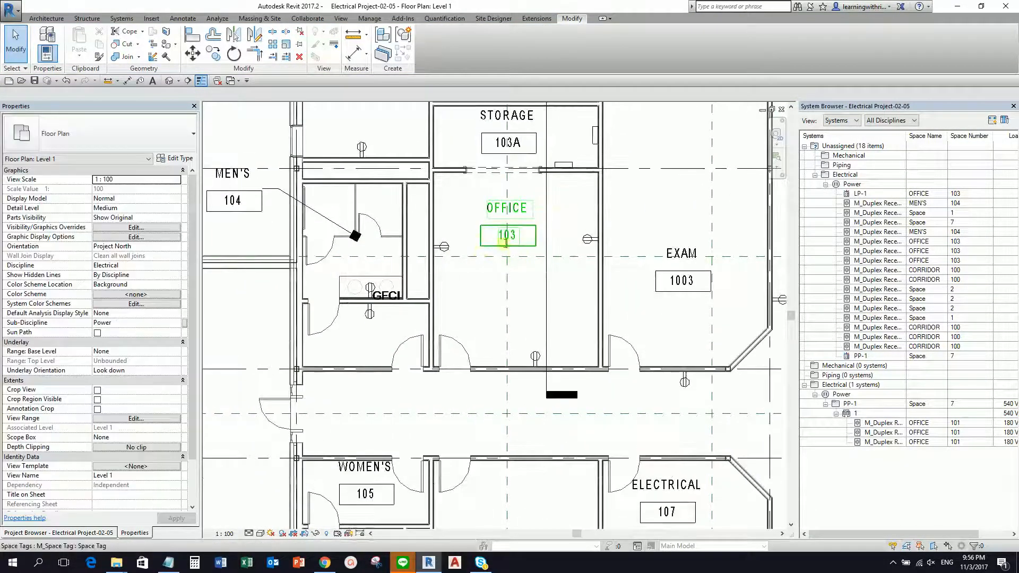
pyautogui.moveTo(532, 300); pyautogui.dragTo(443, 363, button='middle')
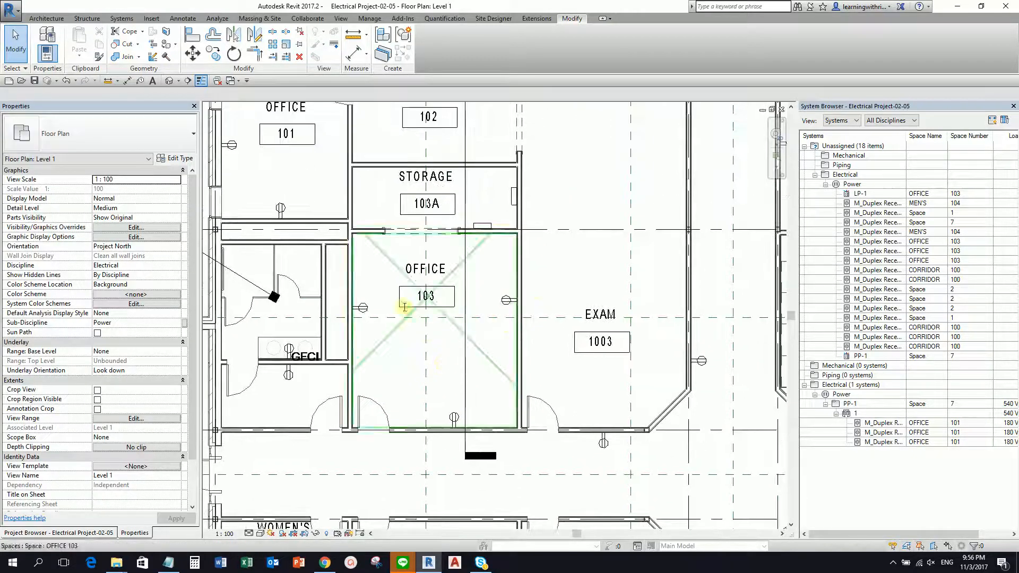
pyautogui.click(363, 310)
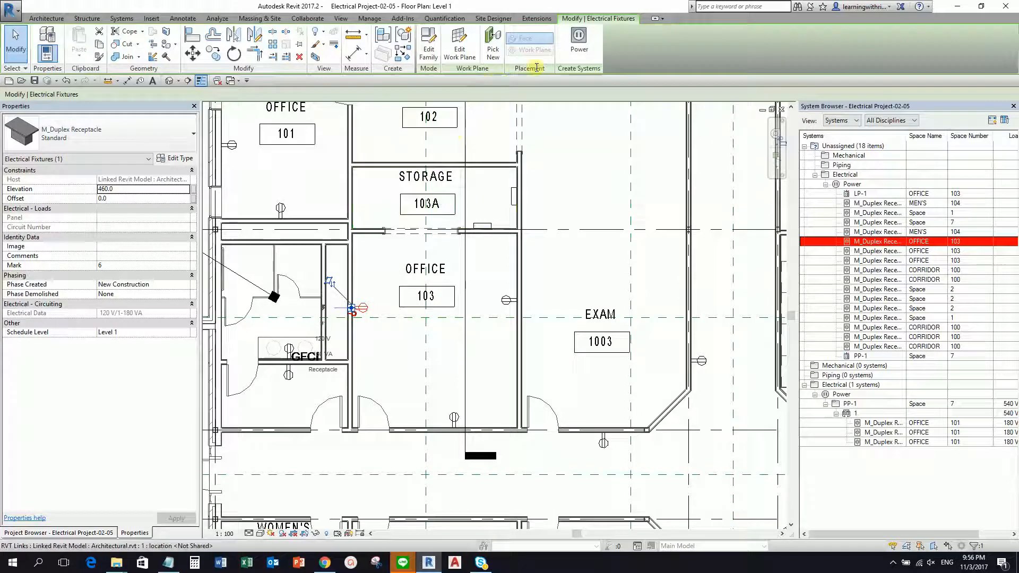
pyautogui.click(579, 37)
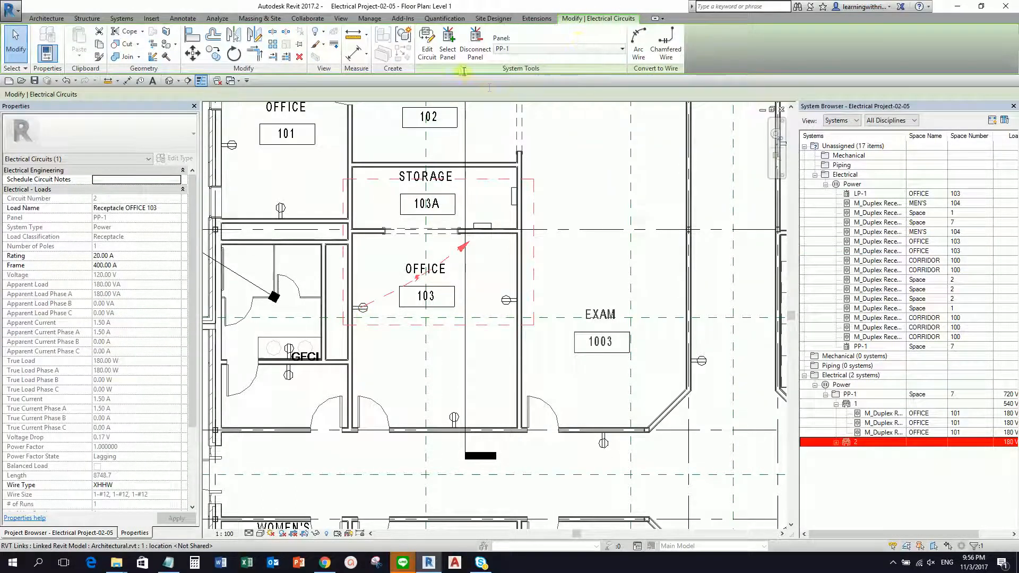
# - Edit the Office 103 circuit, add the east-wall and south-wall receptacles with panel PP-1, and finish editing
pyautogui.click(427, 41)
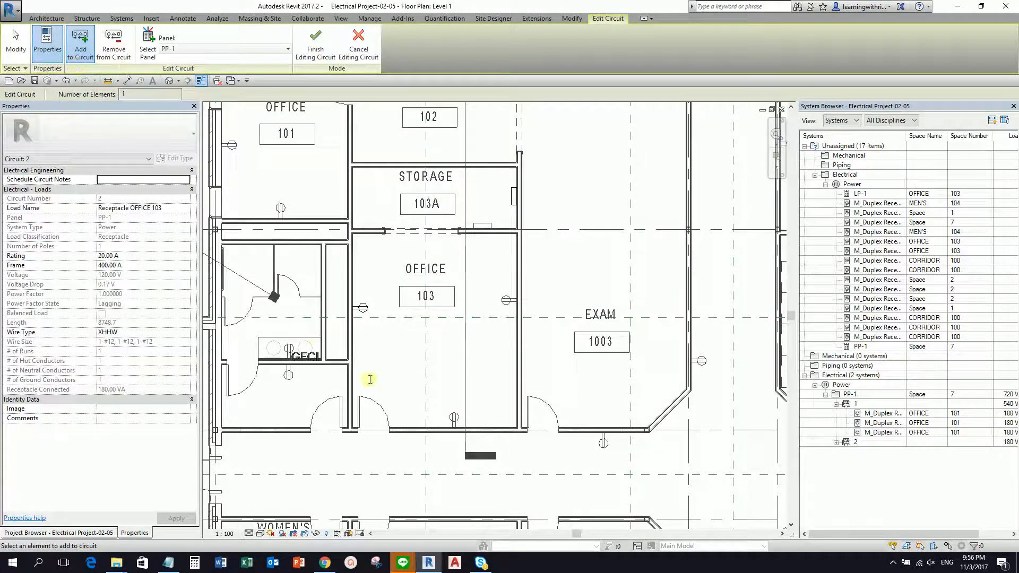
pyautogui.click(503, 305)
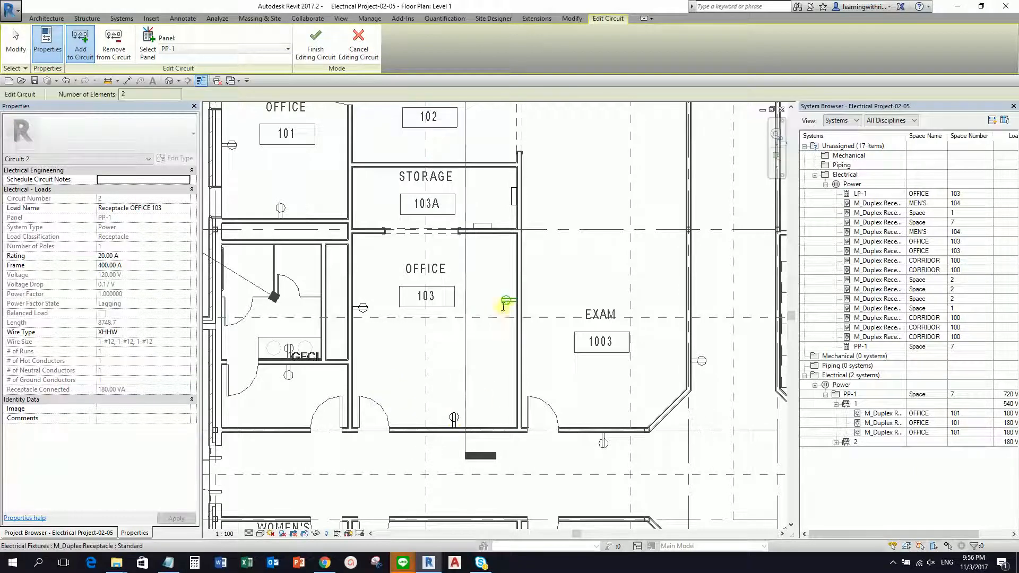
pyautogui.click(507, 302)
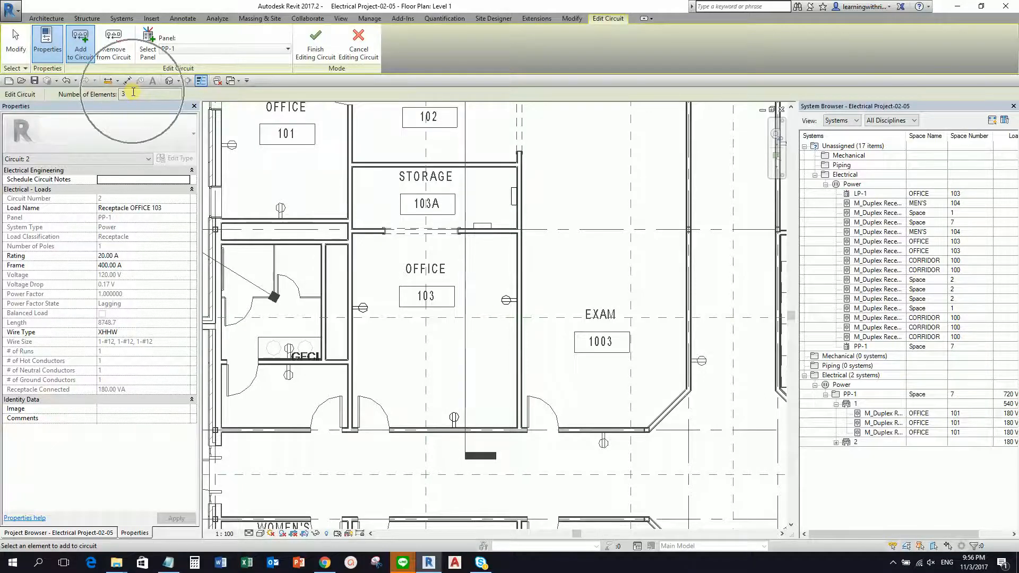
pyautogui.click(147, 45)
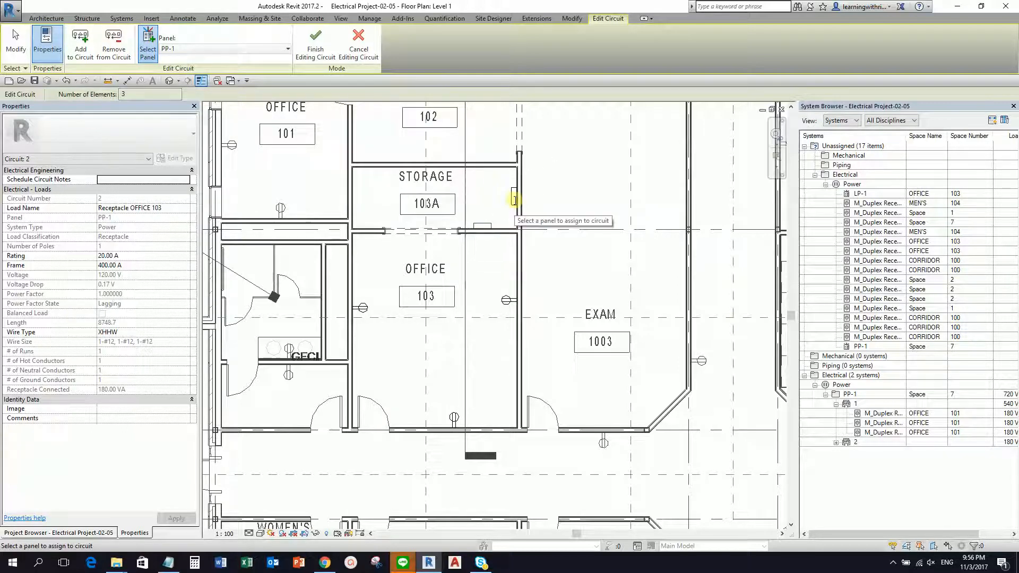
pyautogui.click(317, 47)
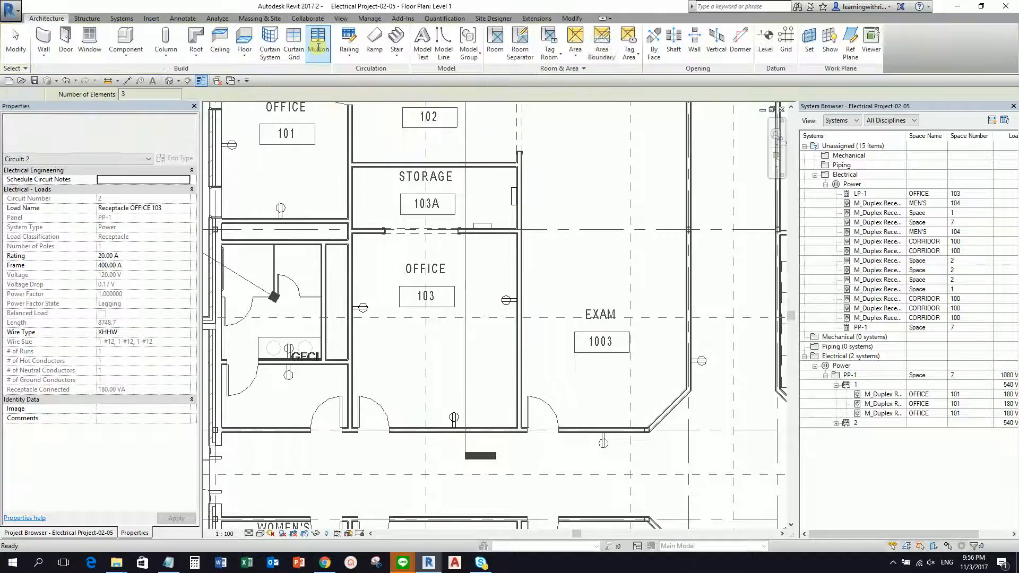
# - Select the Office 103 circuit through its east-wall receptacle and check its circuit number in the properties and System Browser
pyautogui.press('Tab')
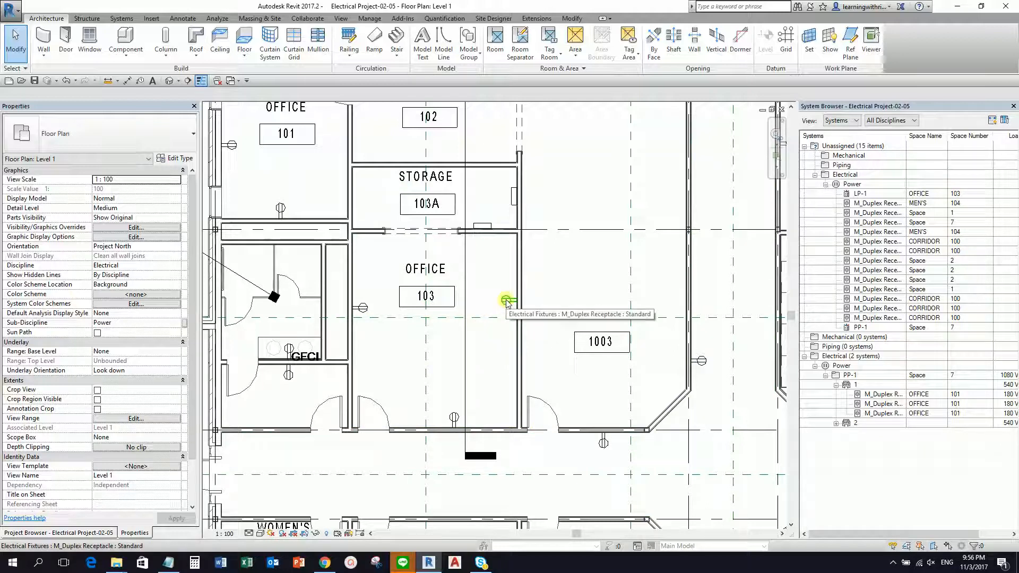
pyautogui.press('Tab')
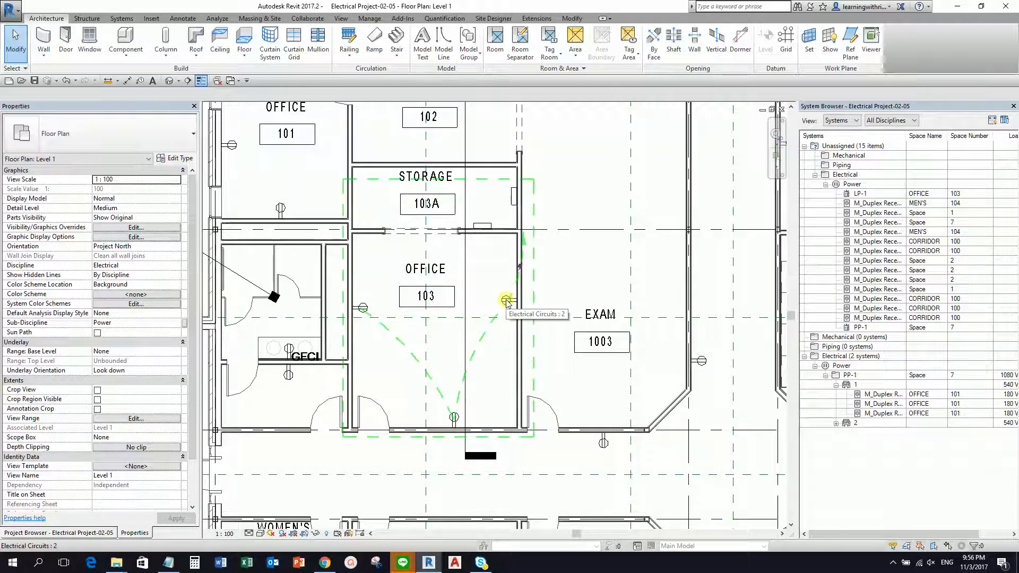
pyautogui.click(507, 301)
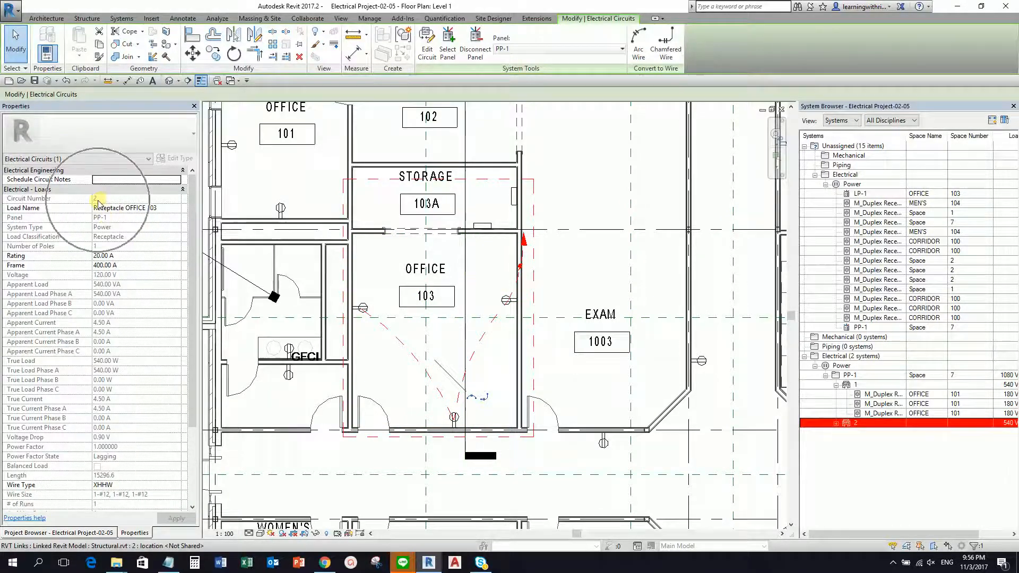
pyautogui.click(864, 423)
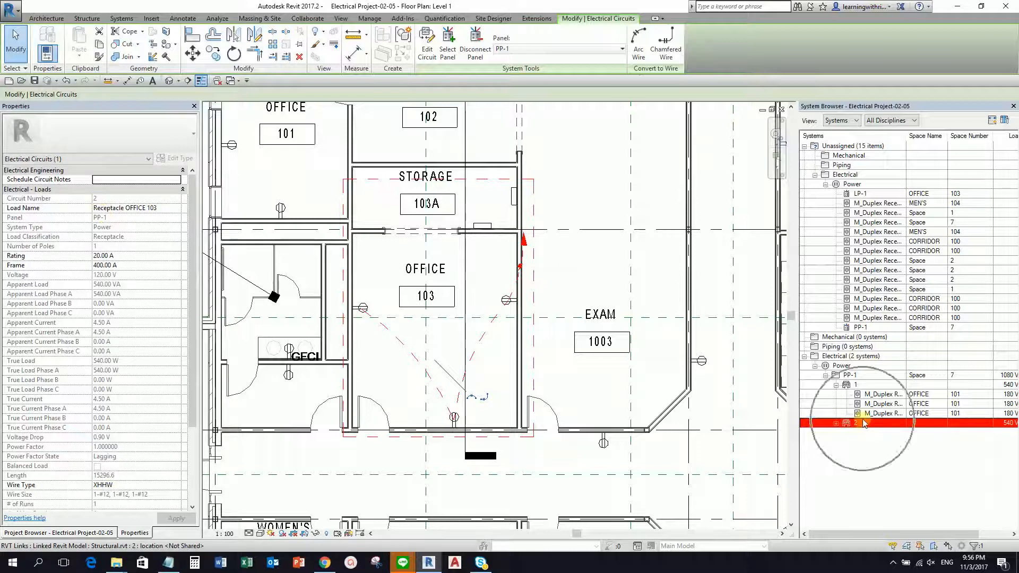
# - Inspect the corridor receptacles on the outer walls of Exam 1003, then clear the selection
pyautogui.click(577, 191)
pyautogui.scroll(-2, 578, 191)
pyautogui.press('Escape')
pyautogui.scroll(-3, 541, 341)
pyautogui.moveTo(575, 343); pyautogui.dragTo(502, 345, button='middle')
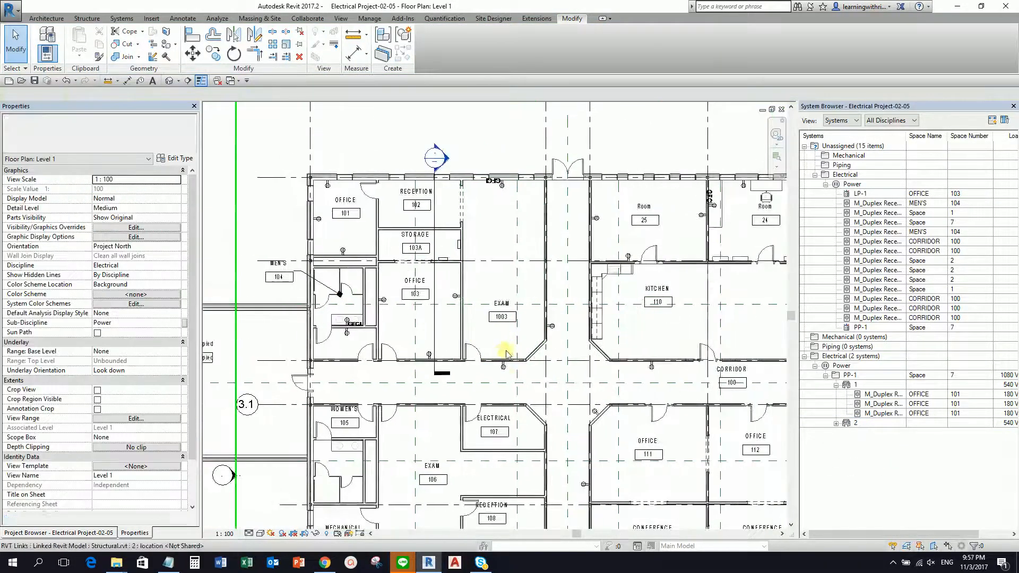
pyautogui.click(503, 366)
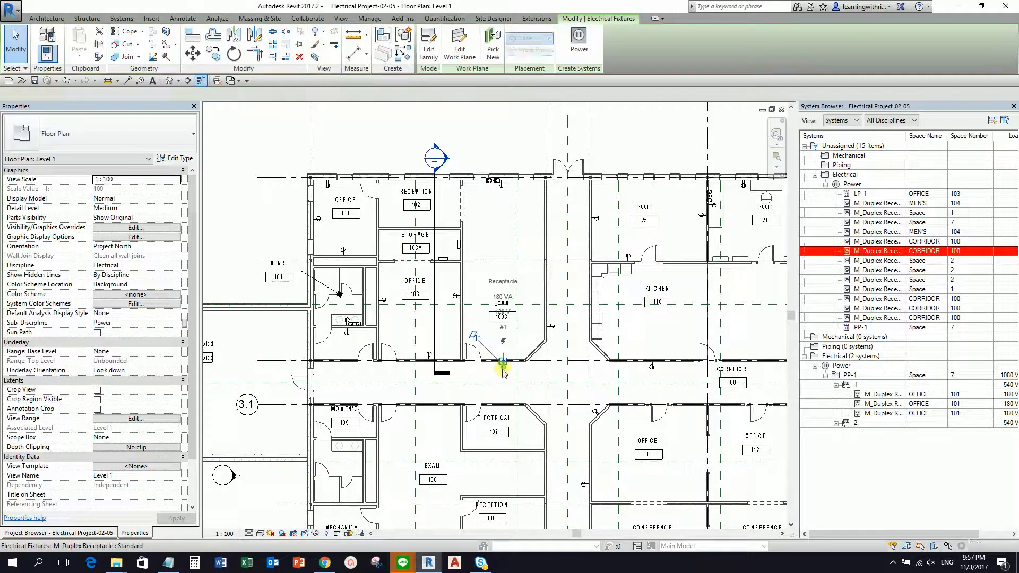
pyautogui.click(551, 326)
pyautogui.click(516, 150)
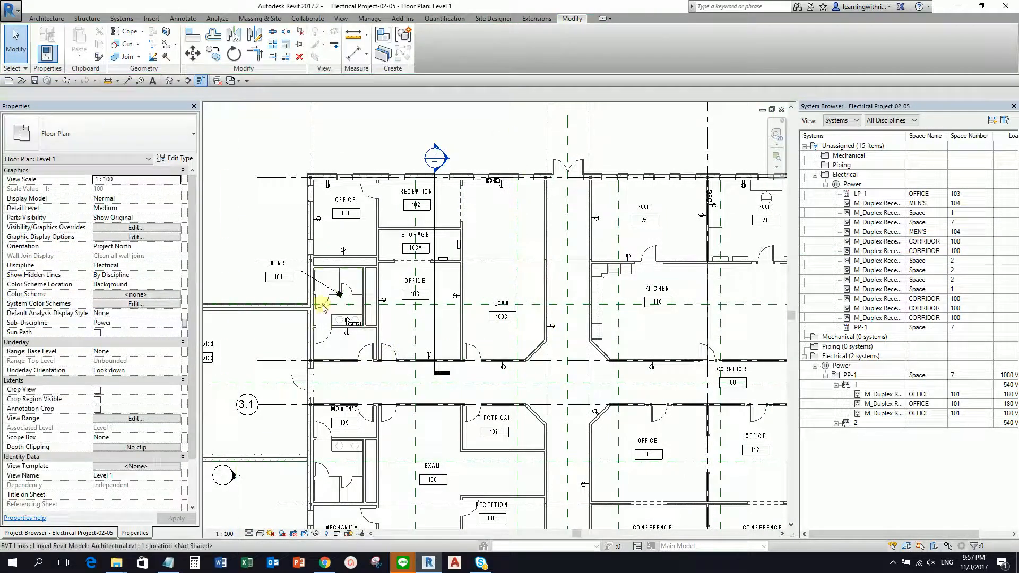
# - Select the Office 103 circuit through its east-wall receptacle, set its load name to OFFICE 103, and clear the selection
pyautogui.scroll(4, 322, 307)
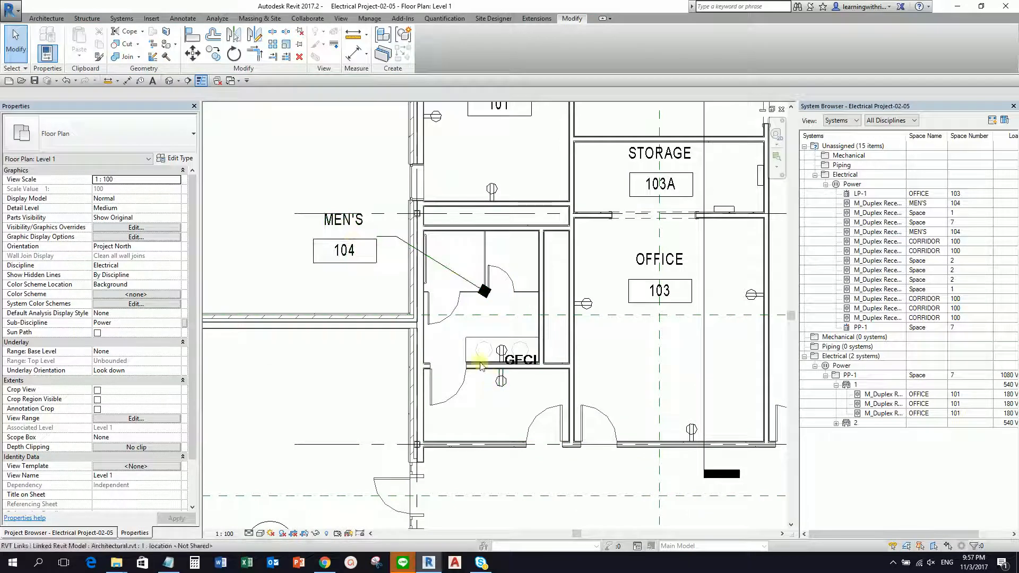
pyautogui.moveTo(496, 386); pyautogui.dragTo(408, 394, button='middle')
pyautogui.click(668, 307)
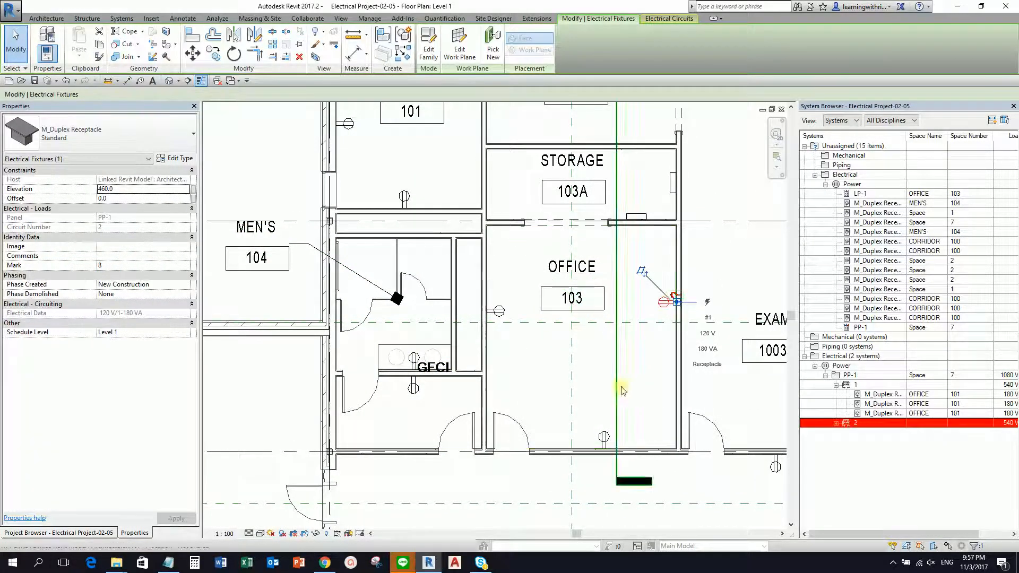
pyautogui.click(666, 288)
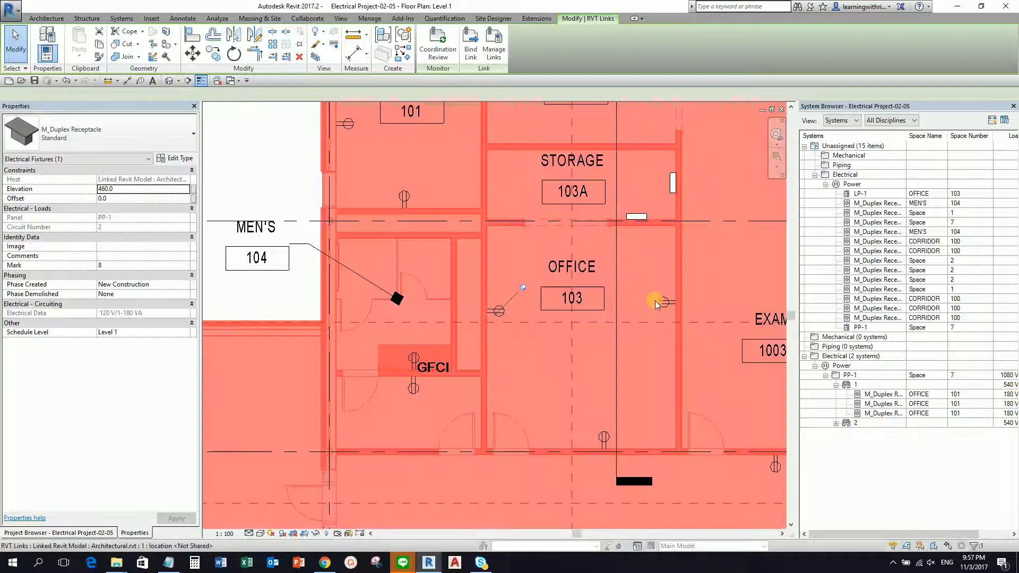
pyautogui.press('Escape')
pyautogui.press('Tab')
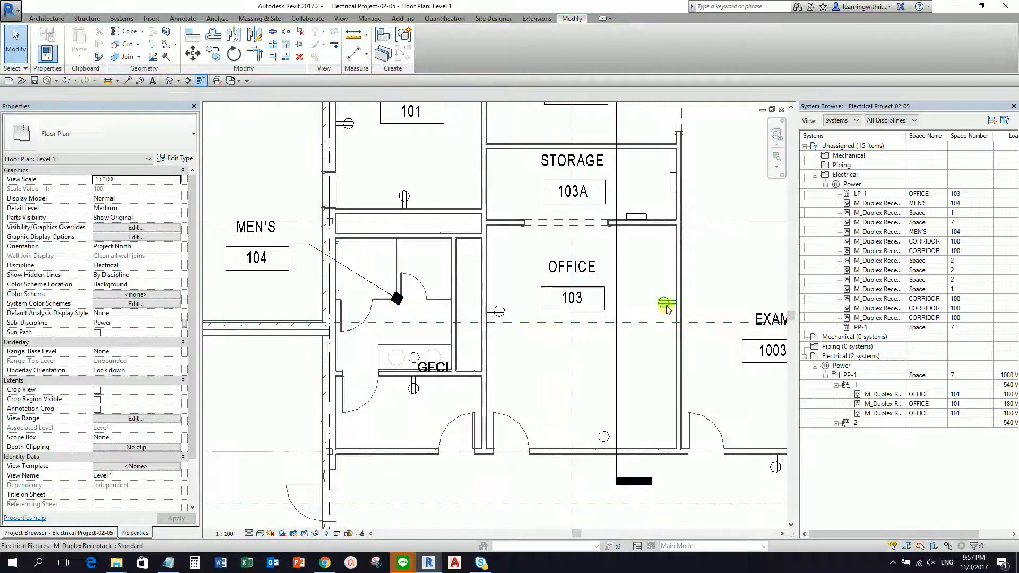
pyautogui.click(667, 308)
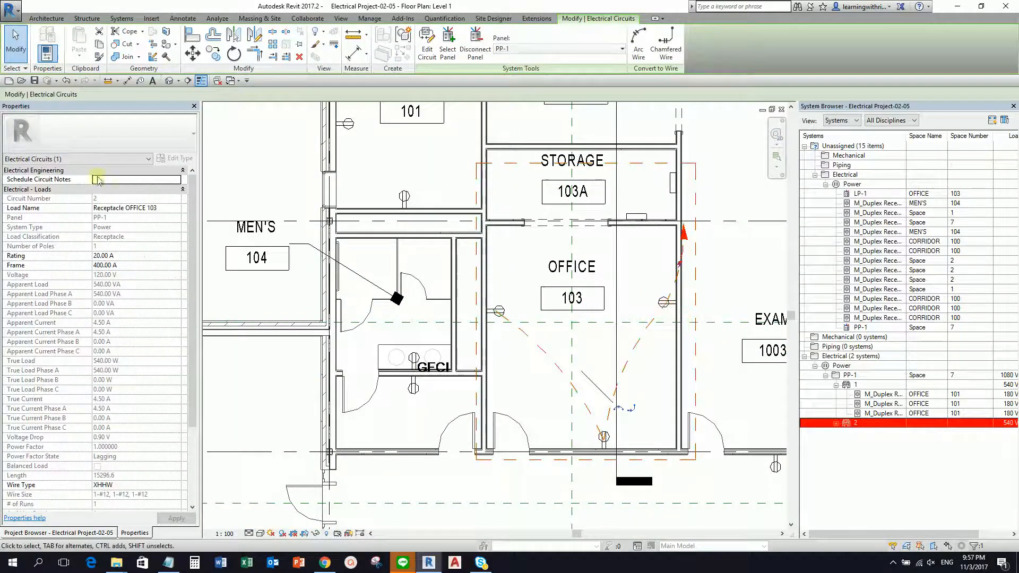
pyautogui.click(123, 208)
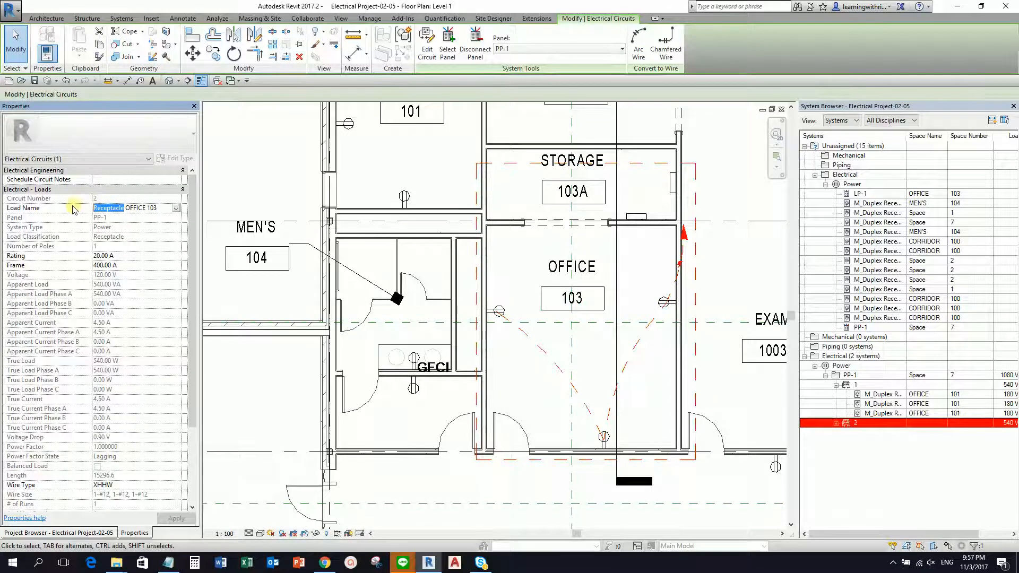
pyautogui.press('Delete')
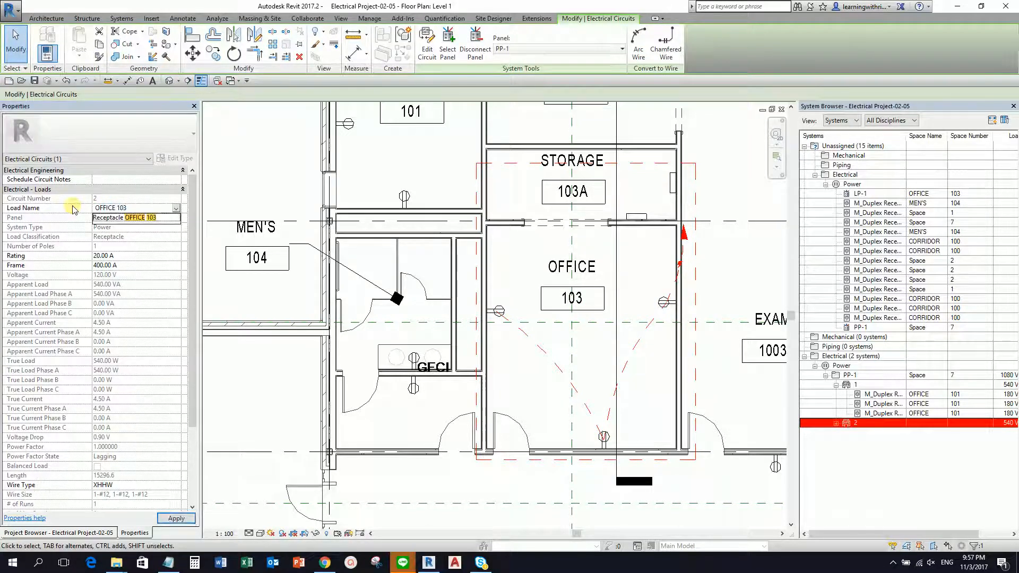
pyautogui.click(177, 522)
pyautogui.scroll(-1, 413, 317)
pyautogui.moveTo(414, 316); pyautogui.dragTo(497, 296, button='middle')
pyautogui.click(292, 360)
pyautogui.click(317, 212)
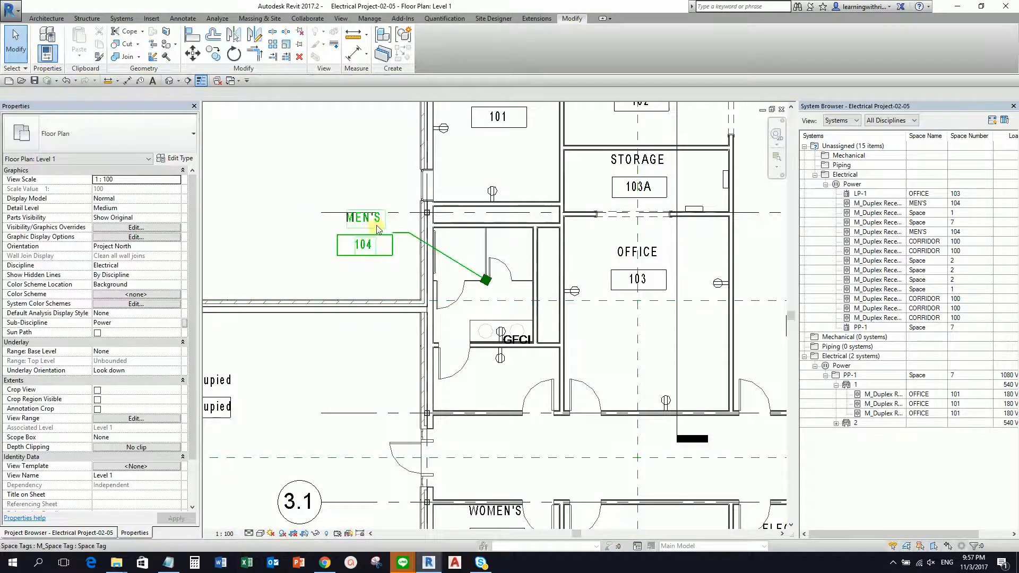
# - Create a power circuit from the GFCI receptacle above the counter in Men's 104
pyautogui.moveTo(501, 330); pyautogui.dragTo(402, 326, button='middle')
pyautogui.scroll(1, 401, 344)
pyautogui.press('ctrl')
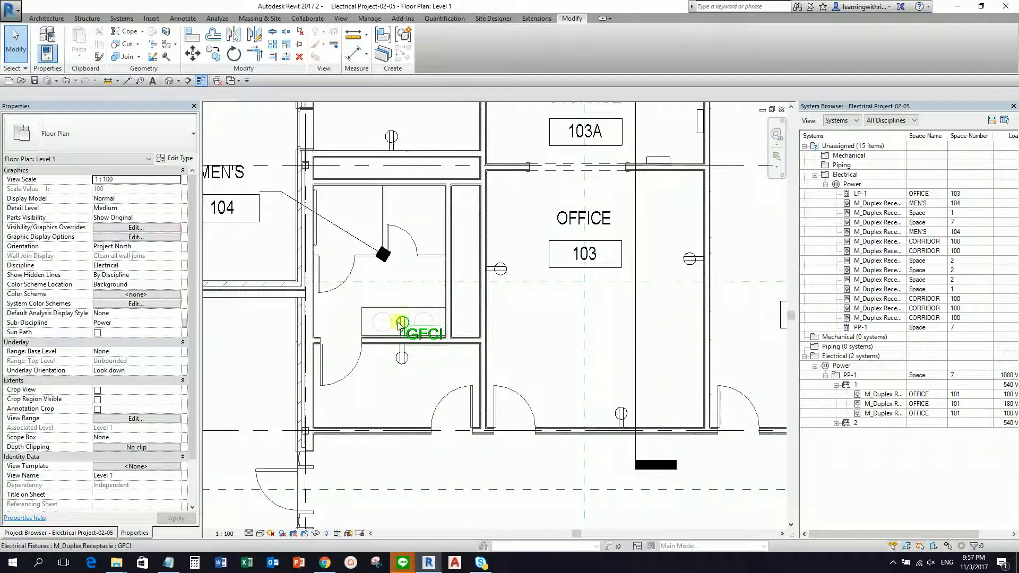
pyautogui.click(403, 324)
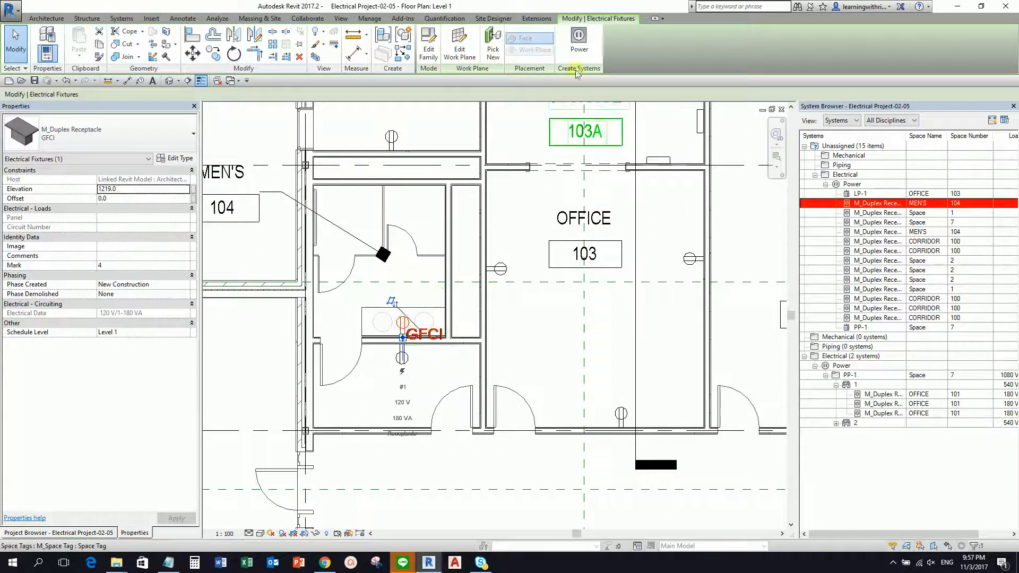
pyautogui.press('ctrl')
pyautogui.click(577, 42)
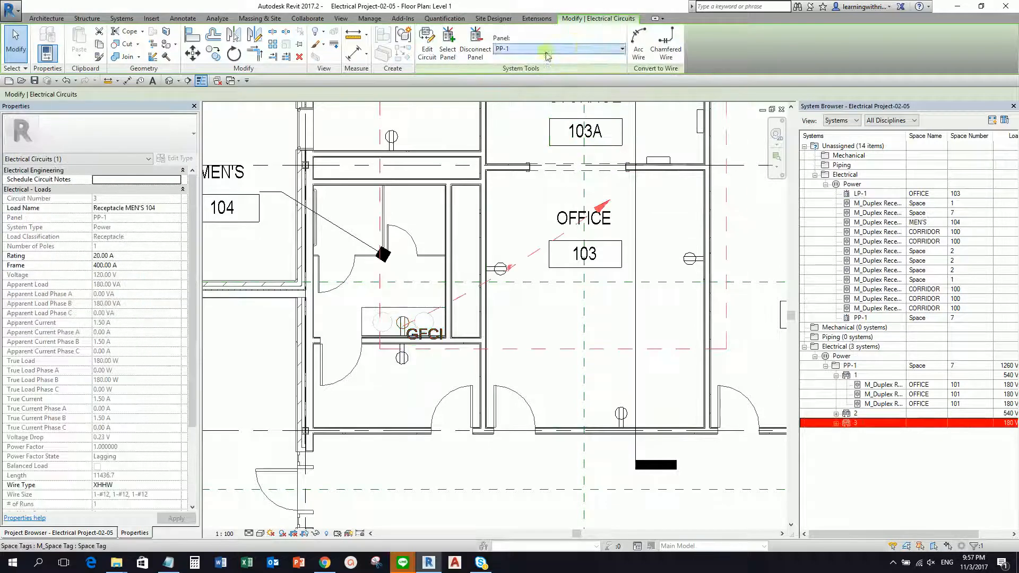
# - Edit the Men's 104 circuit with panel PP-1 and add the receptacle on the opposite side of the counter wall
pyautogui.click(427, 42)
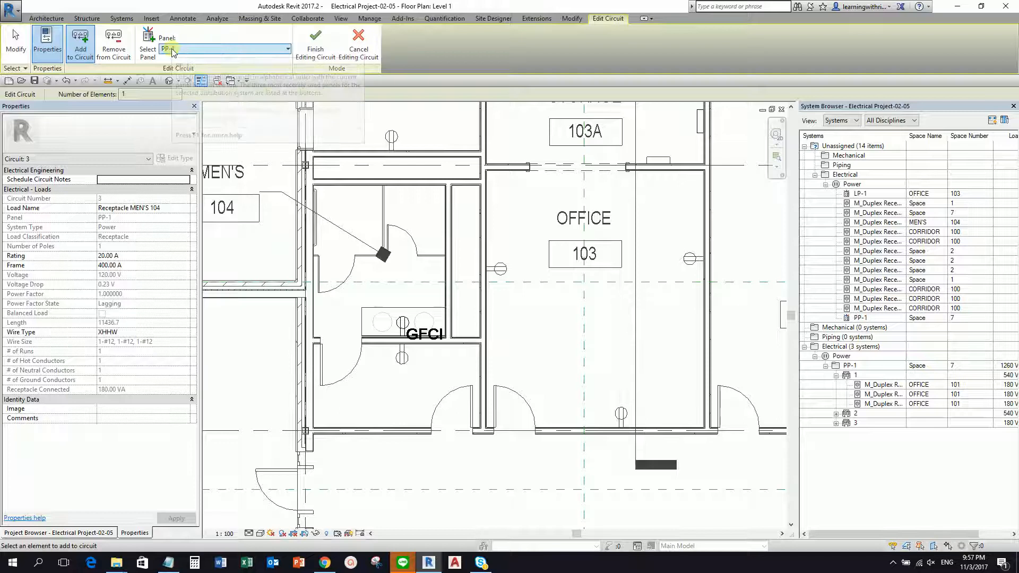
pyautogui.click(172, 50)
pyautogui.click(168, 90)
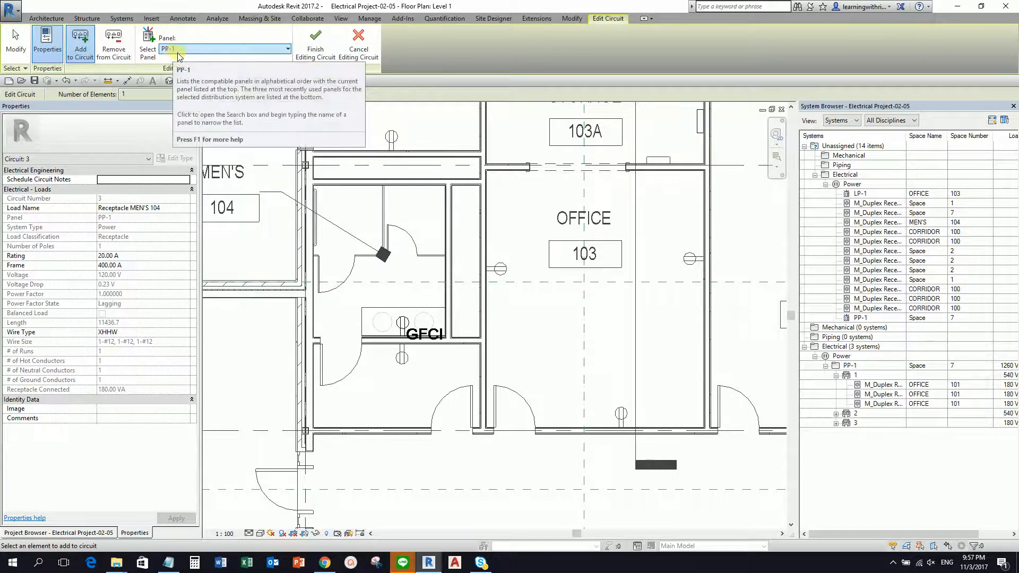
pyautogui.click(402, 358)
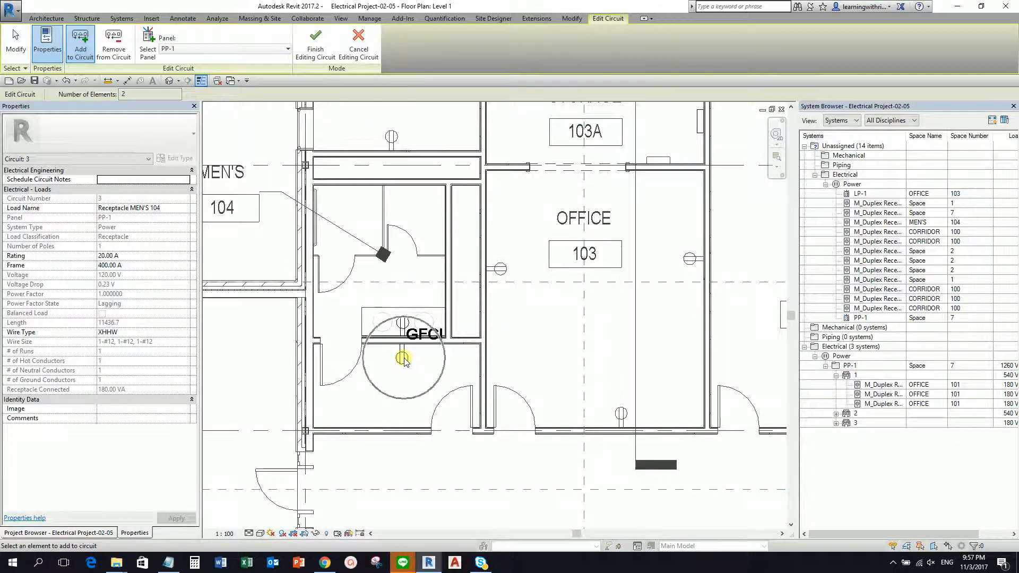
pyautogui.press('ctrl')
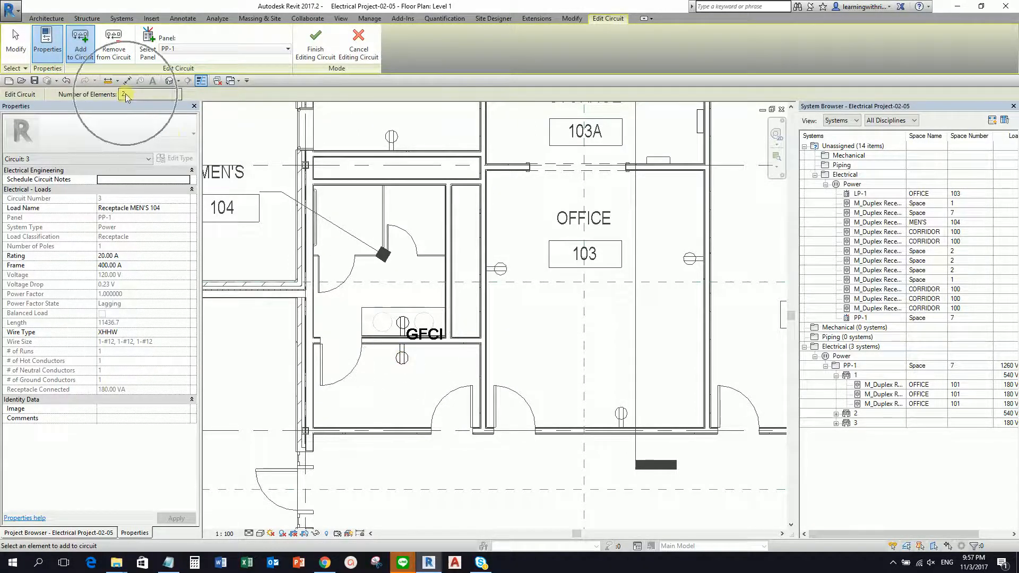
# - Set the circuit's load name to MEN'S 104 and finish editing the circuit
pyautogui.click(130, 209)
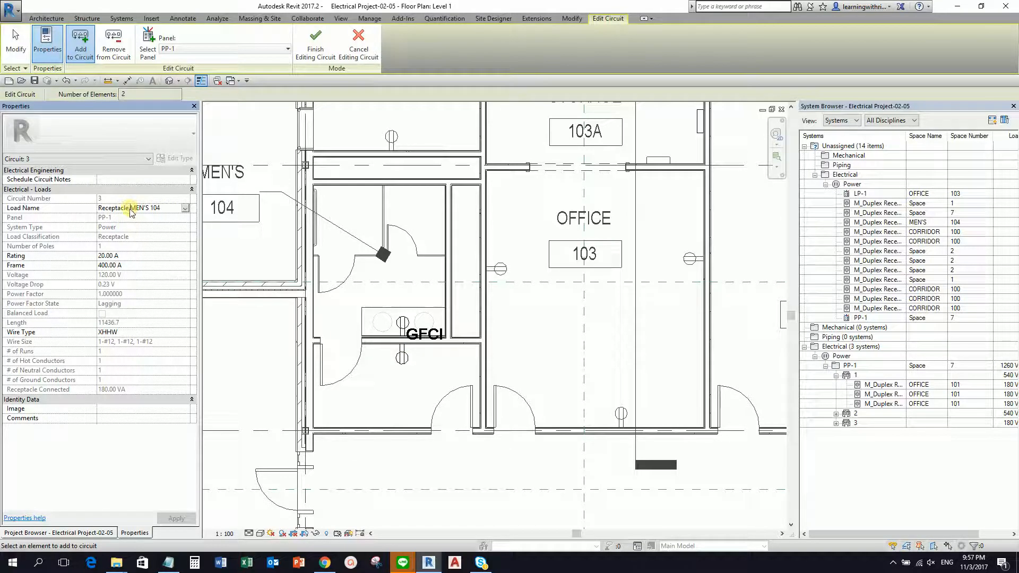
pyautogui.press('Delete')
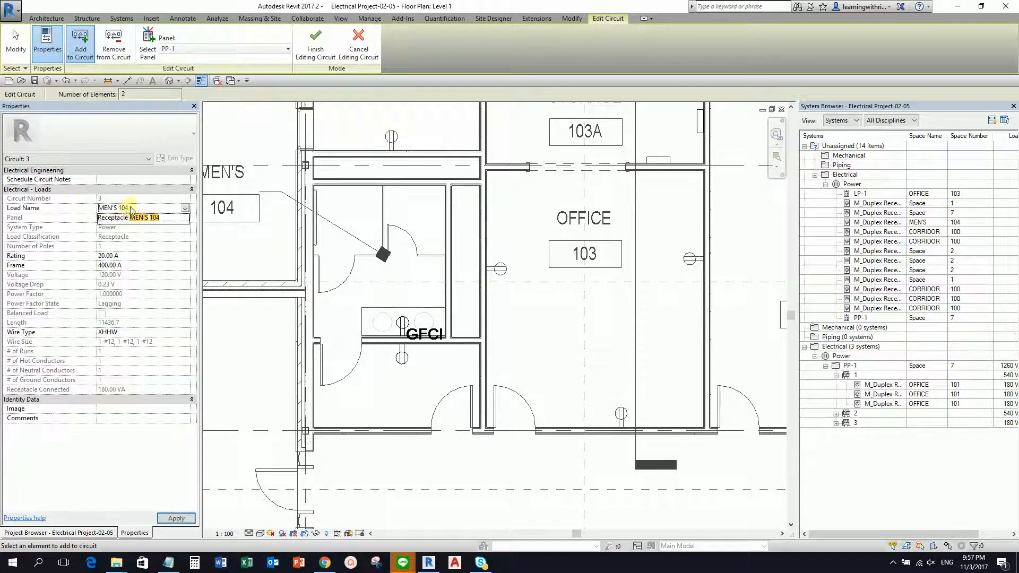
pyautogui.press('Return')
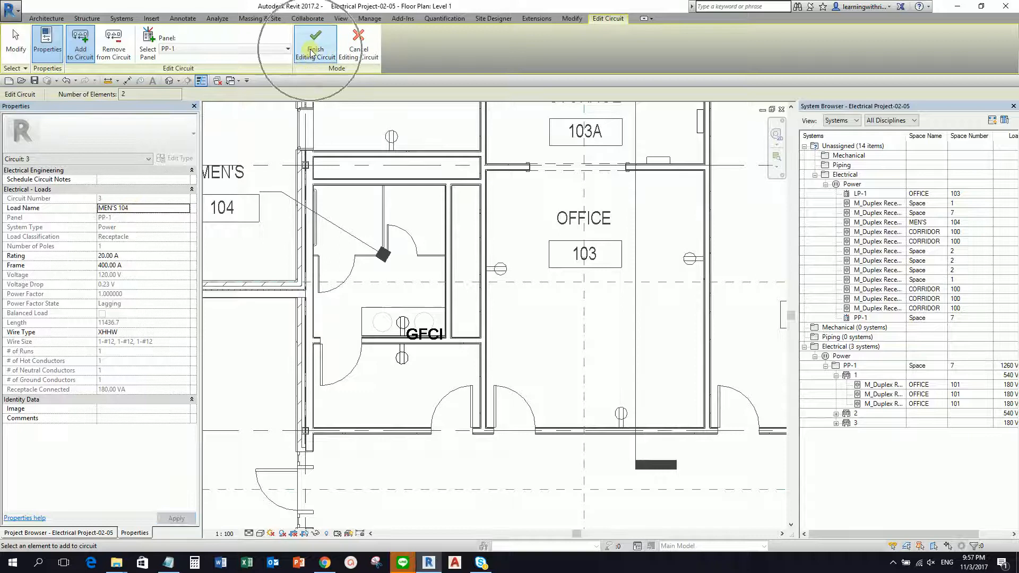
pyautogui.click(312, 51)
# - Create a power circuit from the corridor receptacle on the east wall of Exam 1003
pyautogui.scroll(-5, 468, 319)
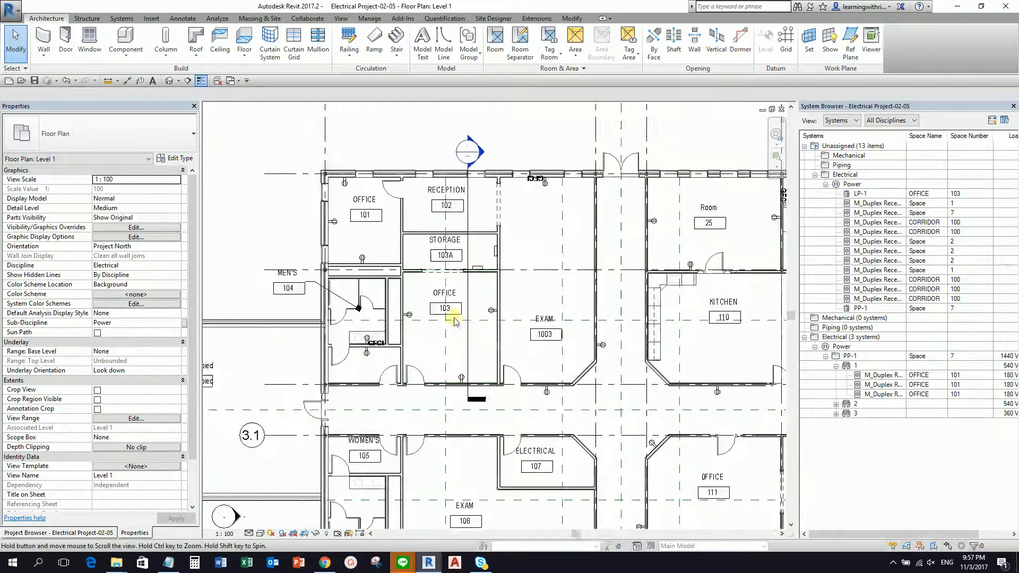
pyautogui.moveTo(455, 321); pyautogui.dragTo(387, 318, button='middle')
pyautogui.moveTo(504, 360); pyautogui.dragTo(412, 334, button='middle')
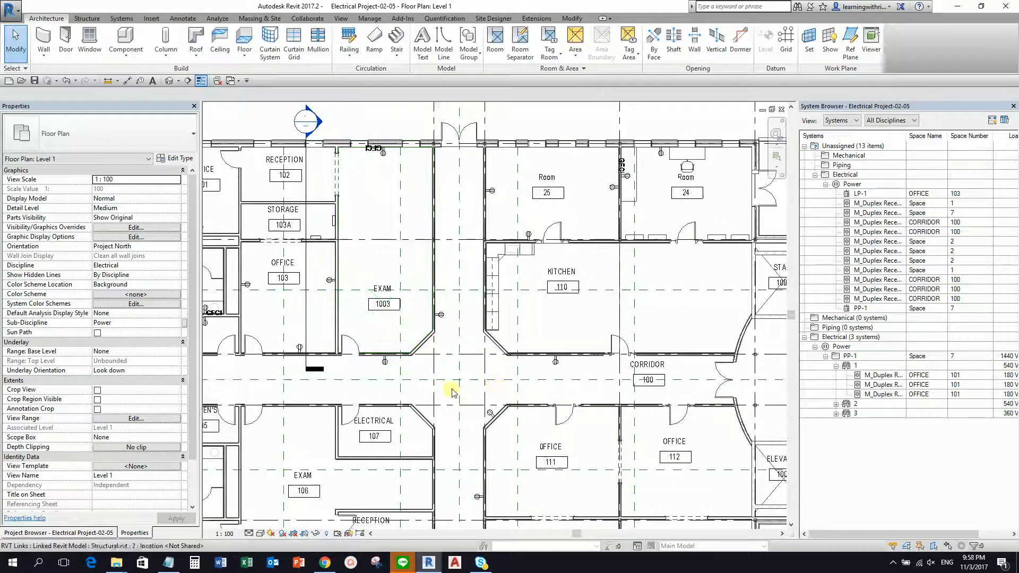
pyautogui.scroll(1, 455, 387)
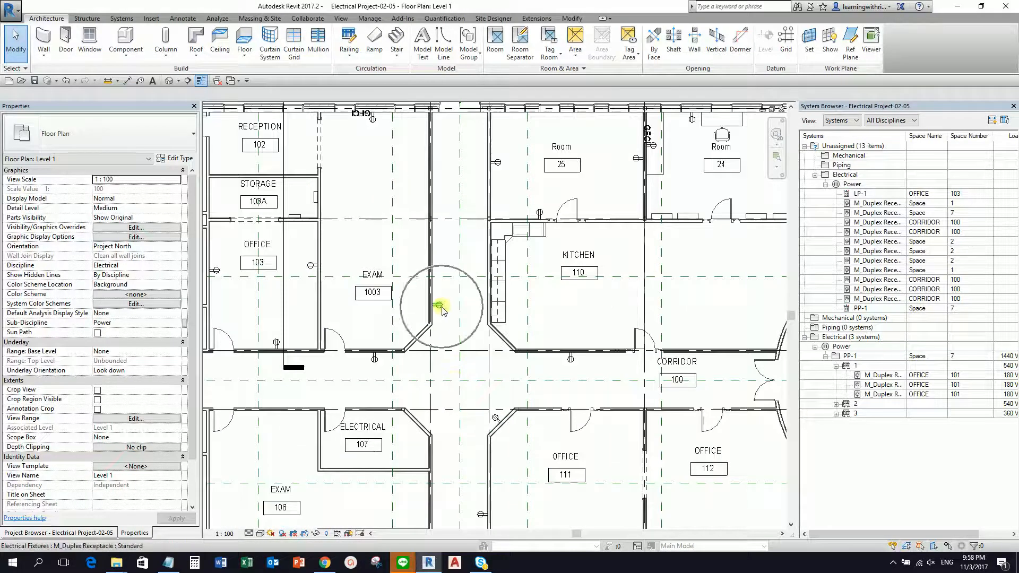
pyautogui.click(440, 306)
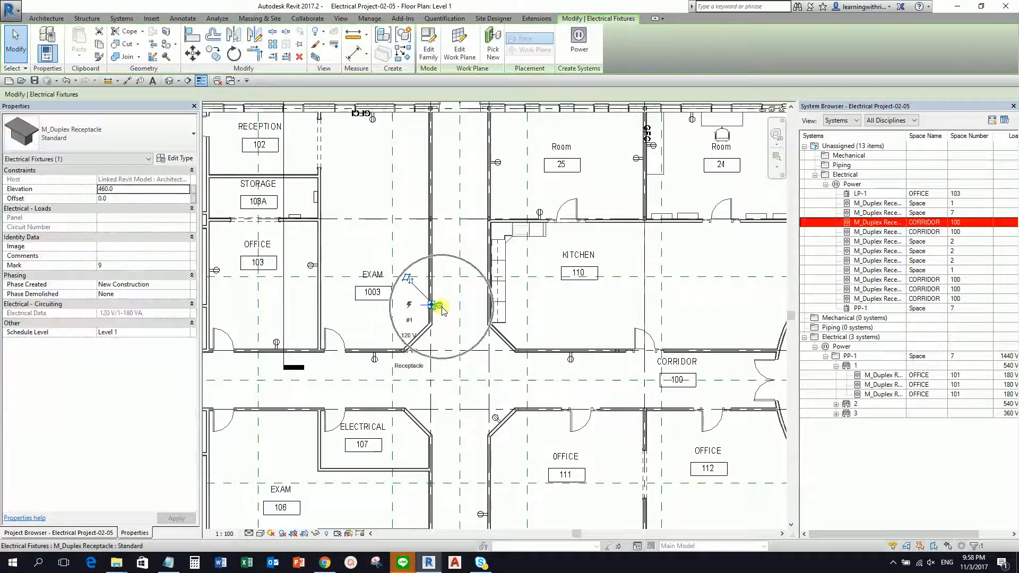
pyautogui.click(579, 42)
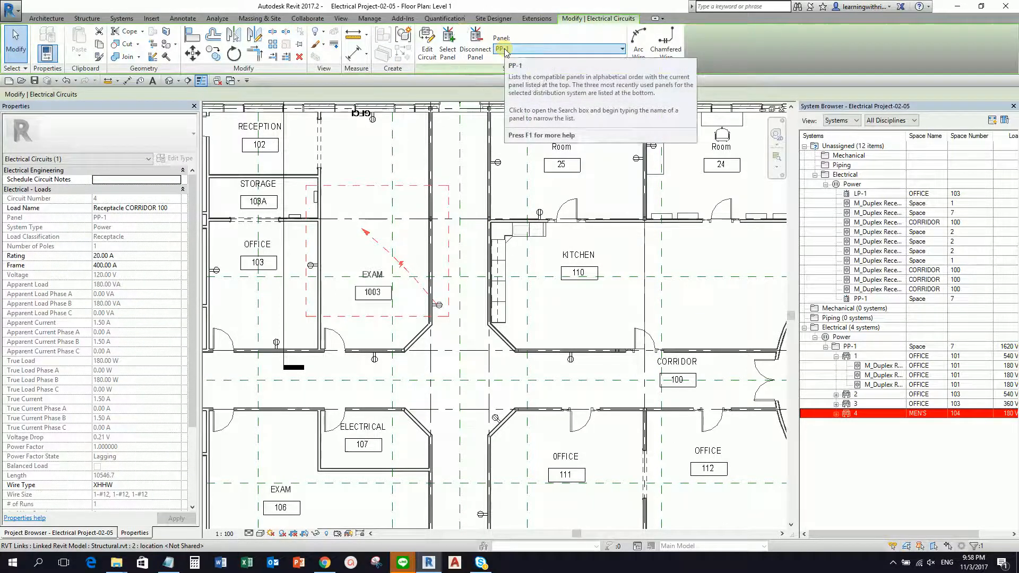
# - Edit the corridor circuit, add the receptacles outside Exam 1003's south wall, Kitchen 110 and Office 111's angled and west walls, and finish editing
pyautogui.click(424, 47)
pyautogui.click(424, 47)
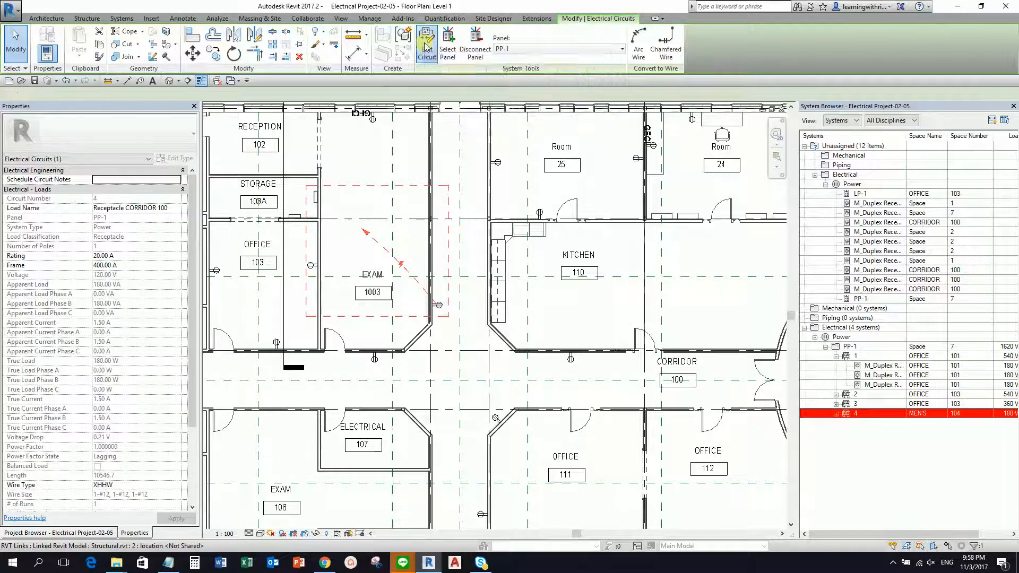
pyautogui.moveTo(414, 366); pyautogui.dragTo(467, 257, button='middle')
pyautogui.click(446, 249)
pyautogui.click(643, 249)
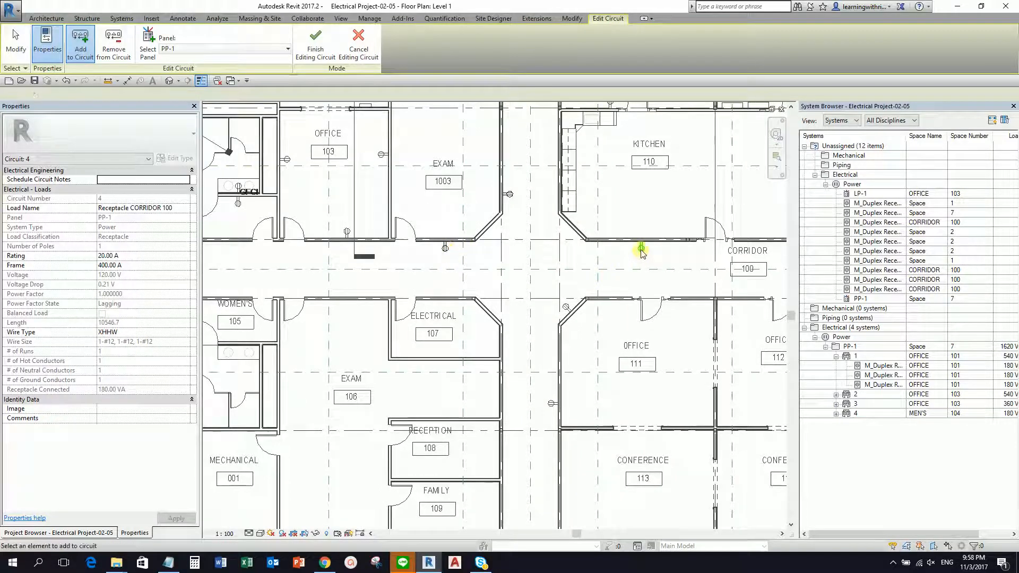
pyautogui.click(569, 307)
pyautogui.moveTo(593, 359); pyautogui.dragTo(531, 306, button='middle')
pyautogui.scroll(-1, 598, 242)
pyautogui.click(573, 264)
pyautogui.press('ctrl')
pyautogui.press('ctrl')
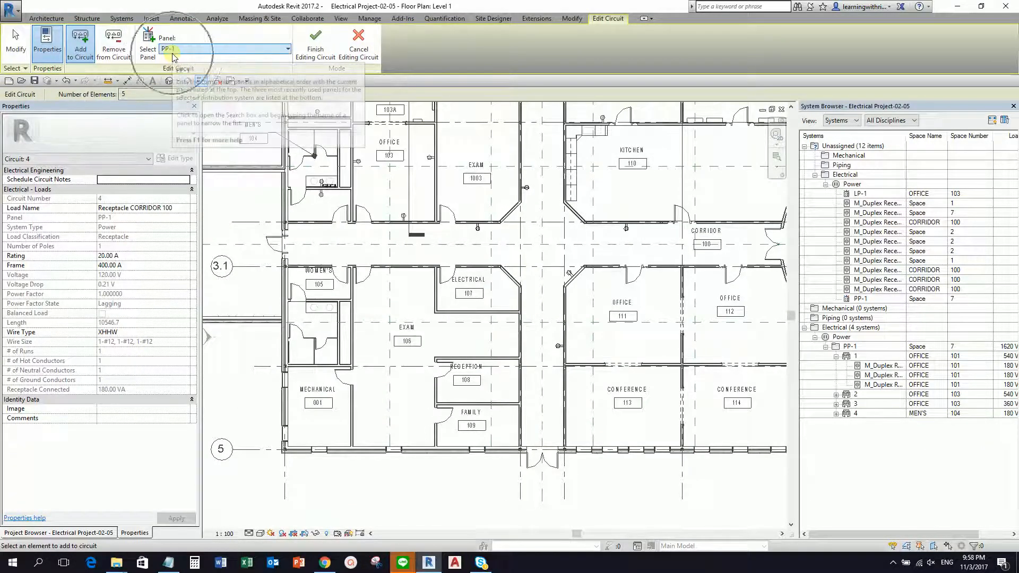
pyautogui.press('ctrl')
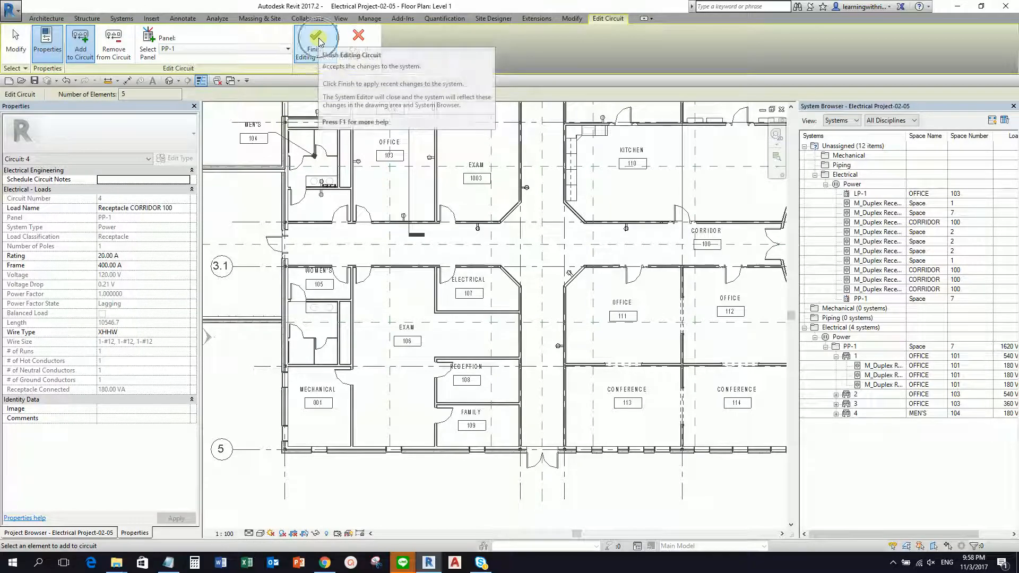
pyautogui.click(317, 39)
# - Expand panel PP-1 in the System Browser, inspect circuit 1's properties, and clear the selection
pyautogui.click(825, 310)
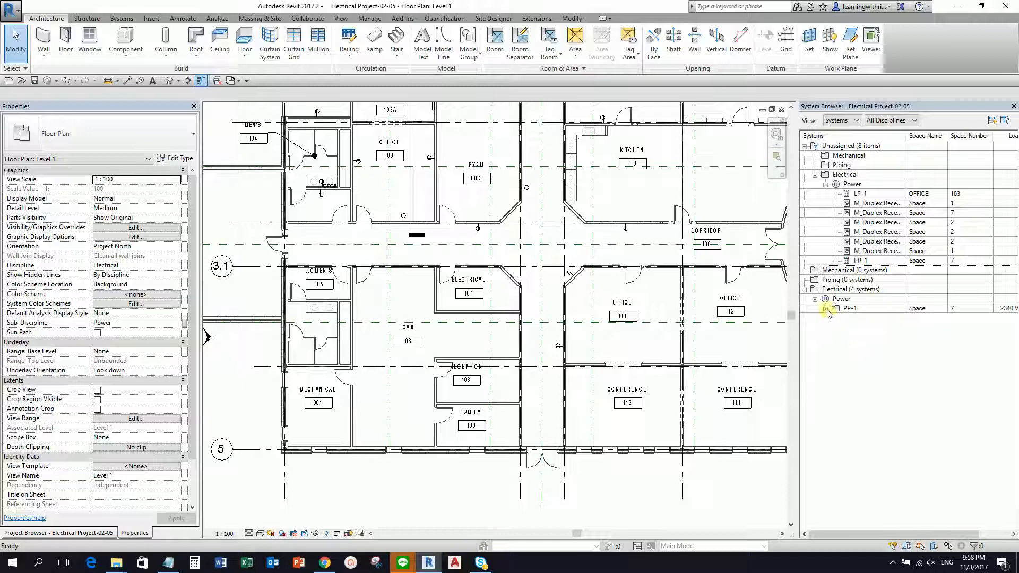
pyautogui.click(825, 310)
pyautogui.click(836, 318)
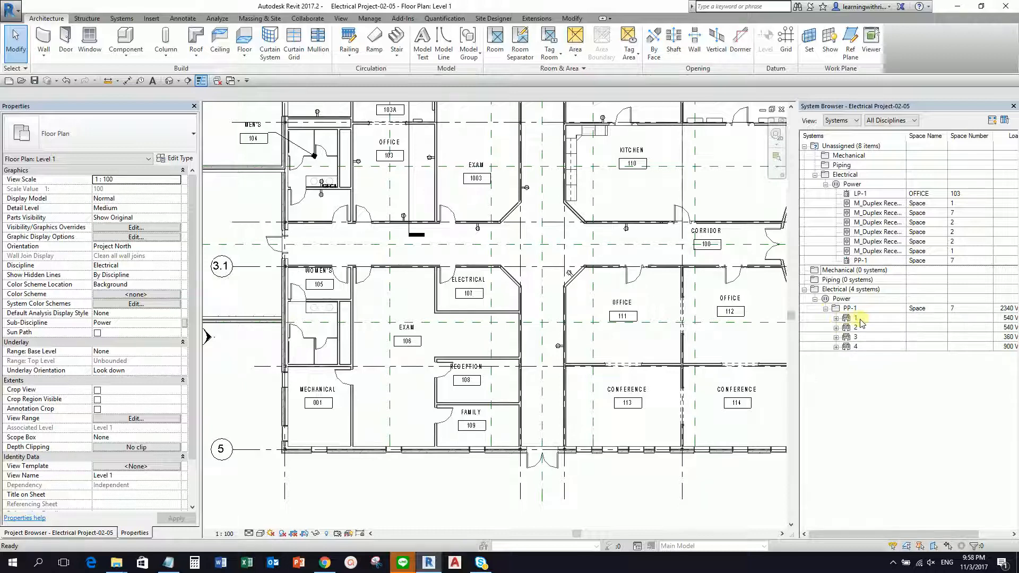
pyautogui.click(865, 319)
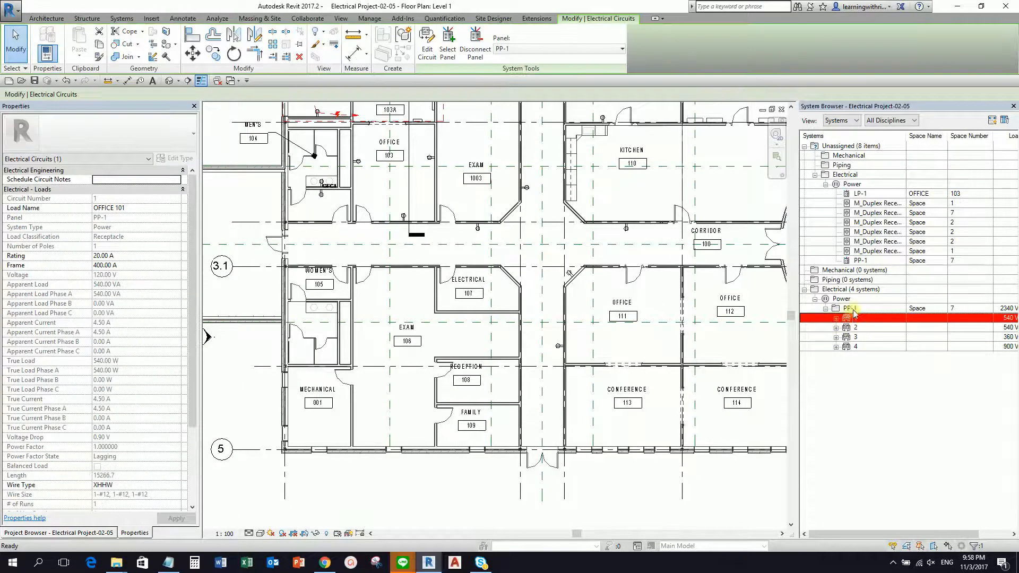
pyautogui.click(902, 428)
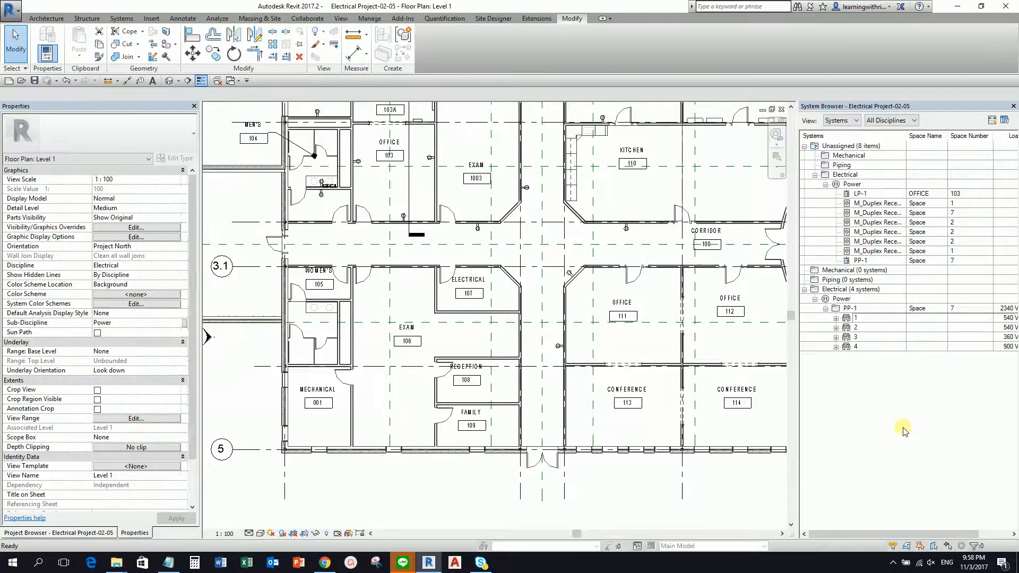
# - Create a power circuit from the duplex receptacle on the west wall of Room 25
pyautogui.moveTo(589, 277); pyautogui.dragTo(520, 419, button='middle')
pyautogui.scroll(2, 528, 271)
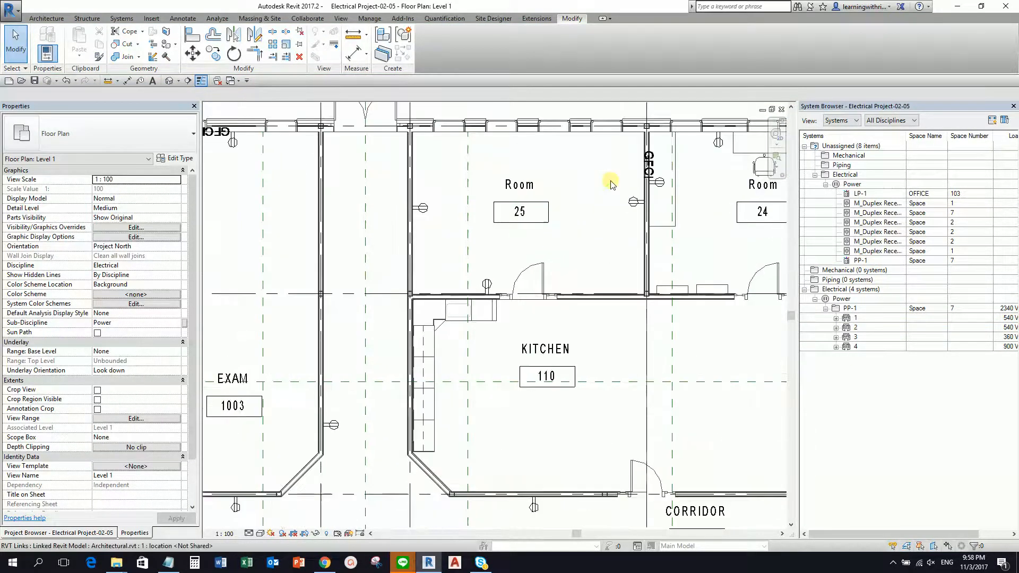
pyautogui.scroll(2, 539, 292)
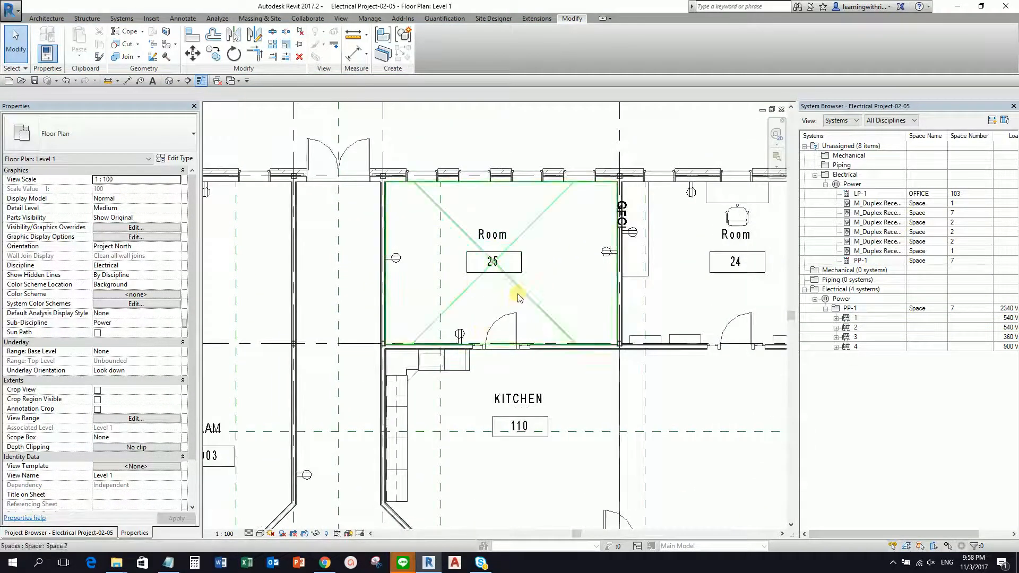
pyautogui.click(396, 258)
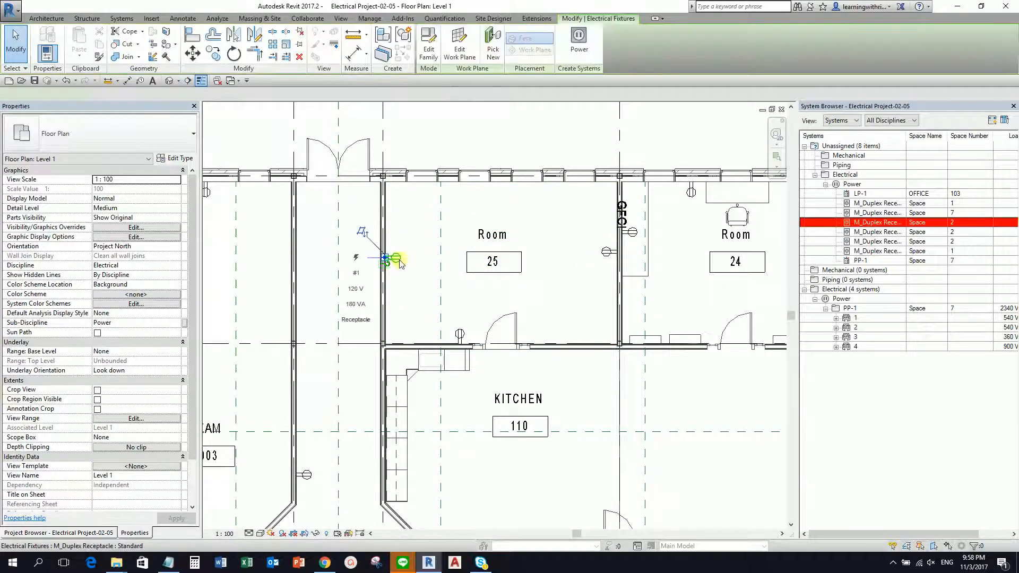
pyautogui.click(584, 43)
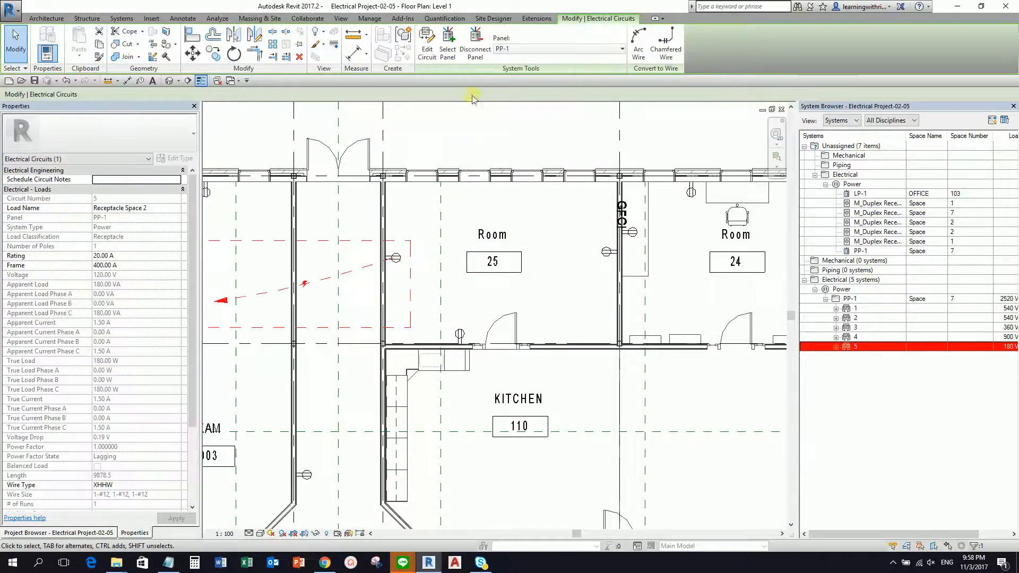
# - Edit the Room 25 circuit and add the duplex receptacles on the room's south and east walls
pyautogui.click(427, 47)
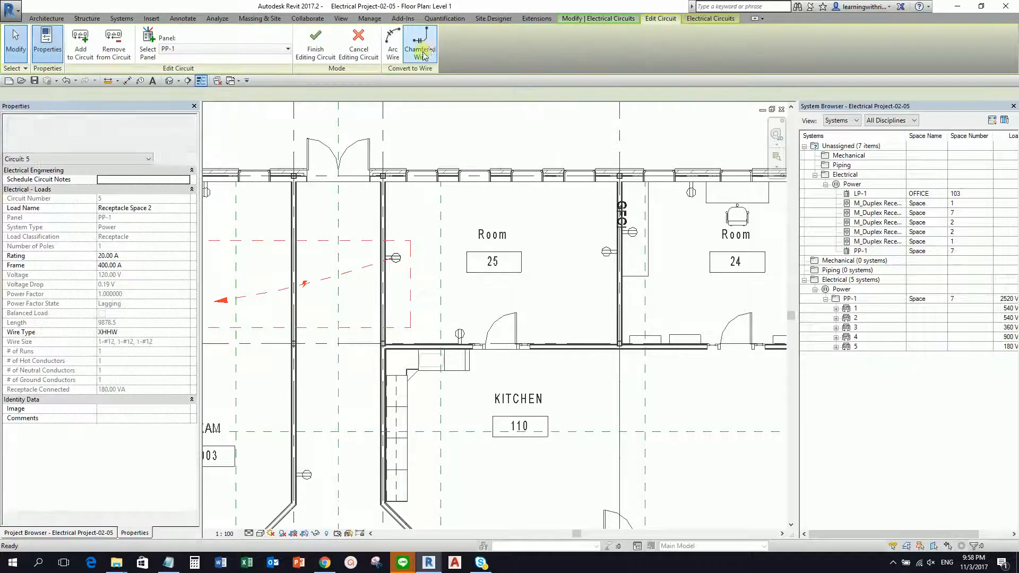
pyautogui.click(173, 53)
pyautogui.scroll(-3, 421, 289)
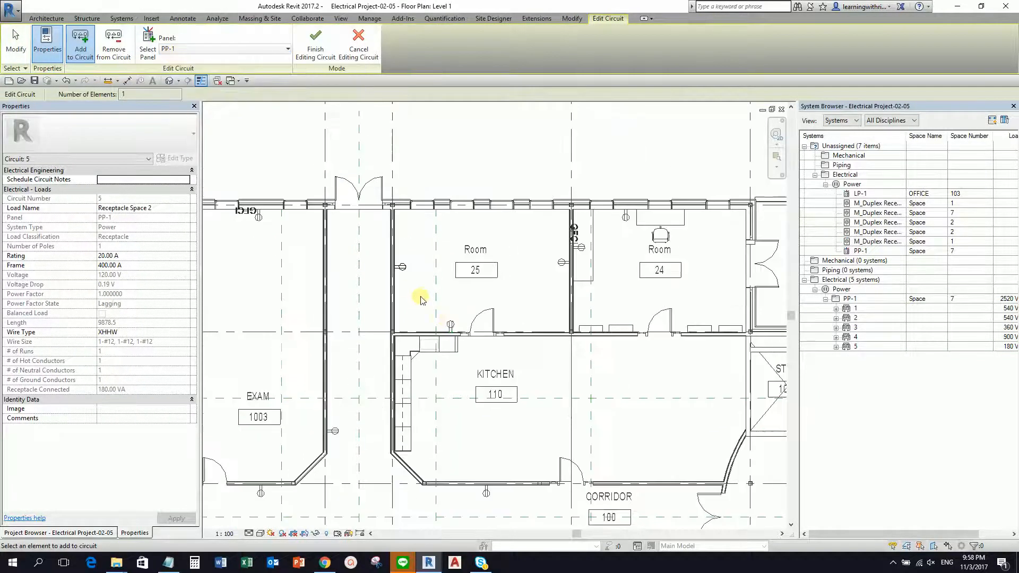
pyautogui.click(449, 325)
pyautogui.click(556, 266)
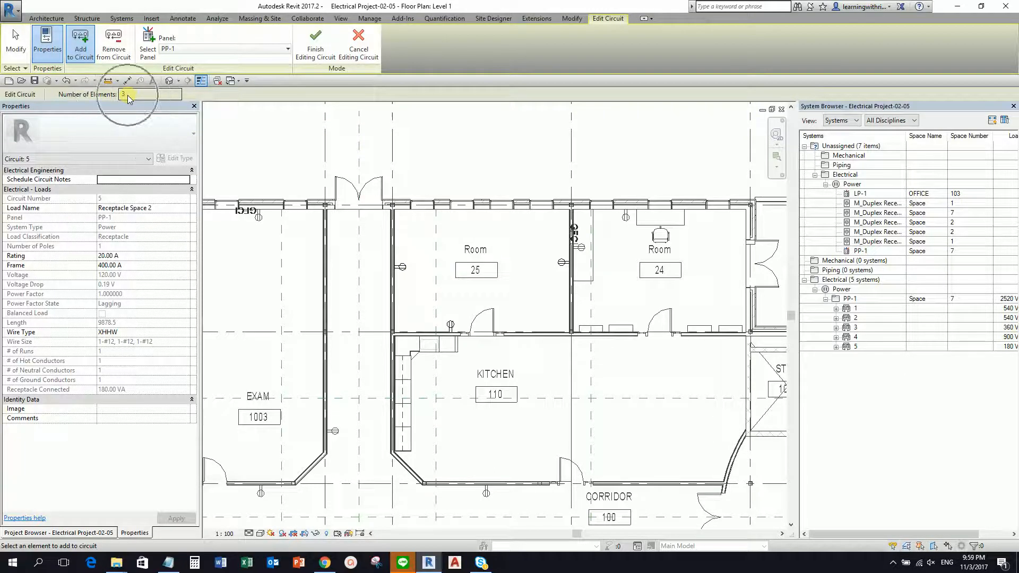
# - Set the circuit's load name to Room 25, apply it and finish editing the circuit
pyautogui.click(133, 208)
pyautogui.moveTo(132, 208); pyautogui.dragTo(96, 212)
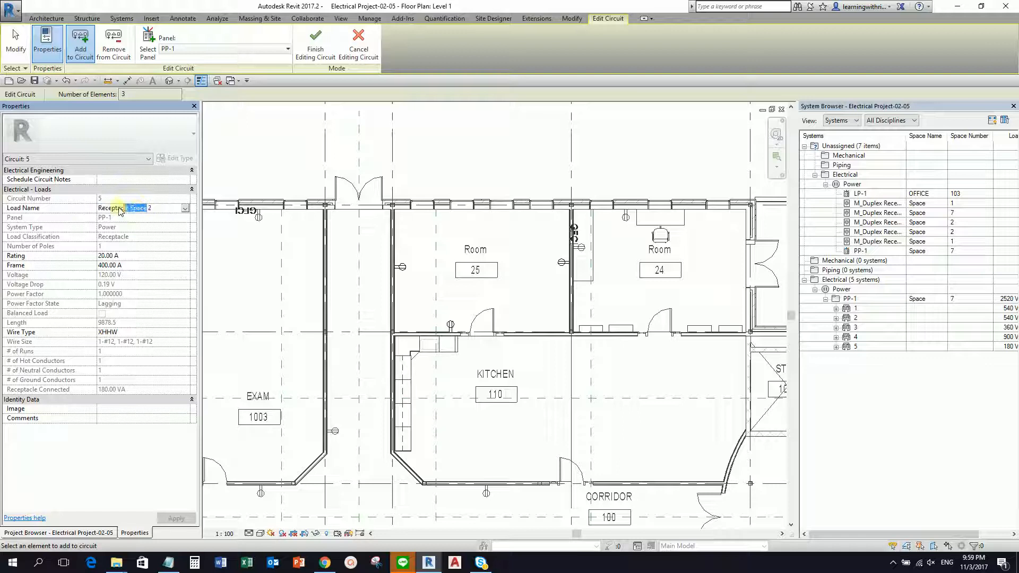
pyautogui.write('Room')
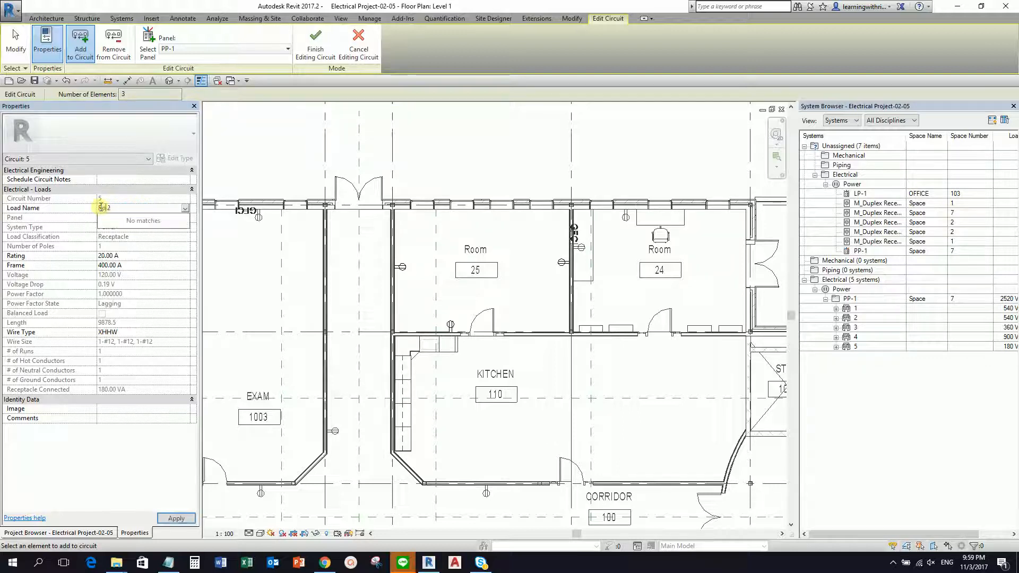
pyautogui.press('Return')
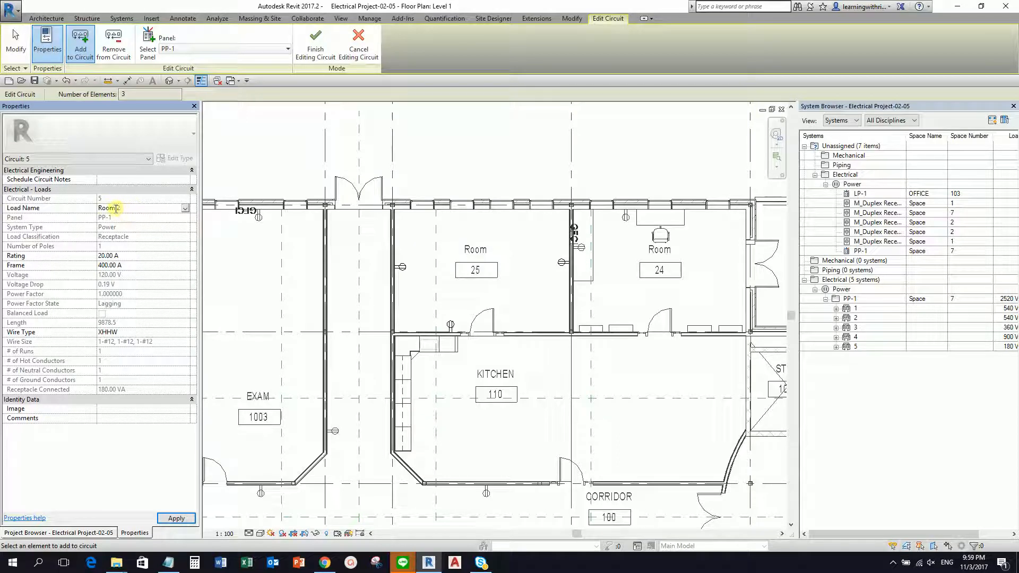
pyautogui.click(123, 207)
pyautogui.write('5')
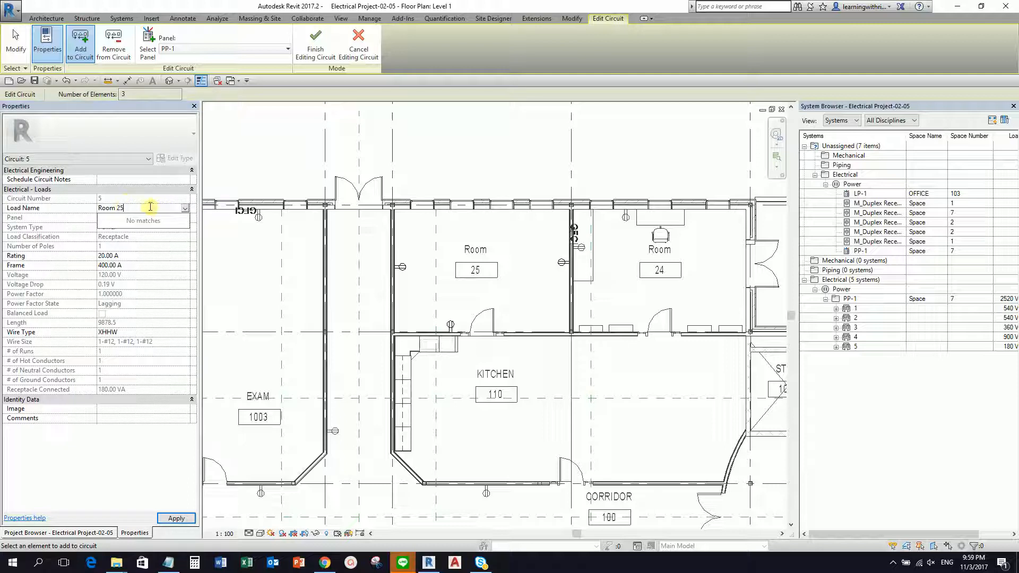
pyautogui.click(177, 519)
pyautogui.click(316, 52)
# - Create a power circuit from Room 24's north wall receptacle, then edit it to add the GFCI receptacle on the west wall
pyautogui.scroll(-3, 482, 152)
pyautogui.scroll(3, 423, 196)
pyautogui.press('Tab')
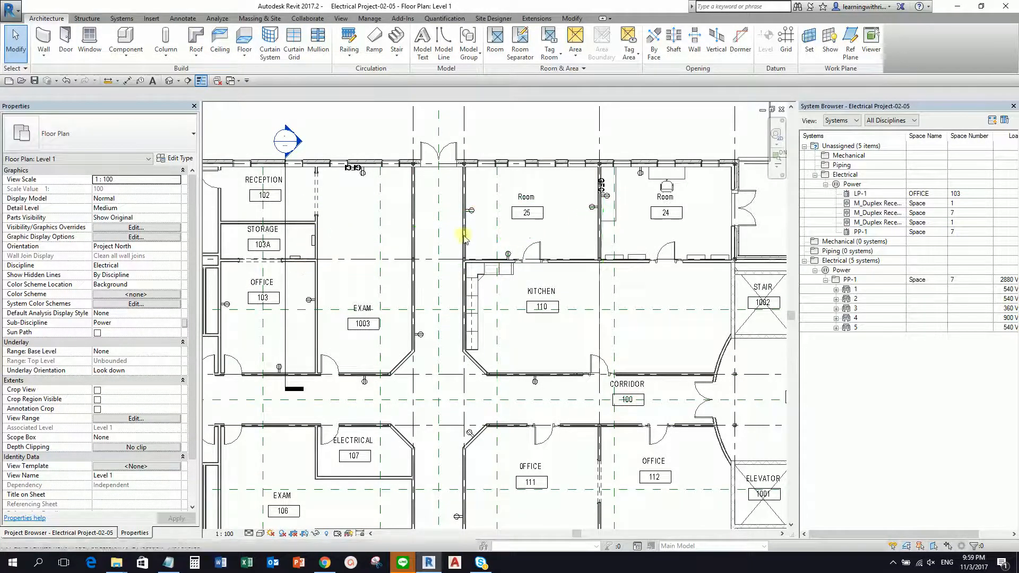
pyautogui.scroll(-1, 581, 224)
pyautogui.scroll(-1, 478, 223)
pyautogui.scroll(3, 495, 223)
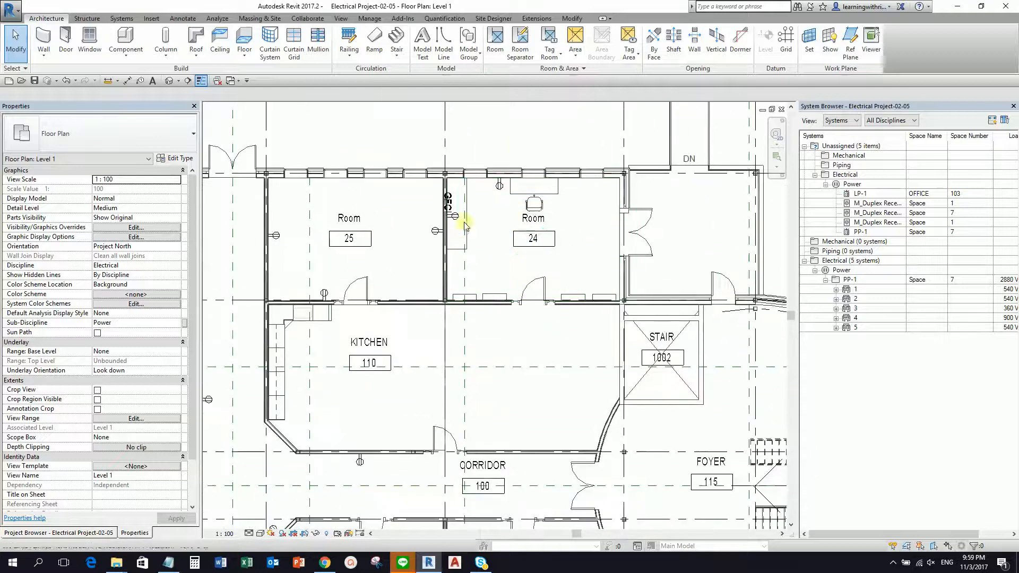
pyautogui.scroll(1, 495, 220)
pyautogui.moveTo(495, 220); pyautogui.dragTo(412, 230, button='middle')
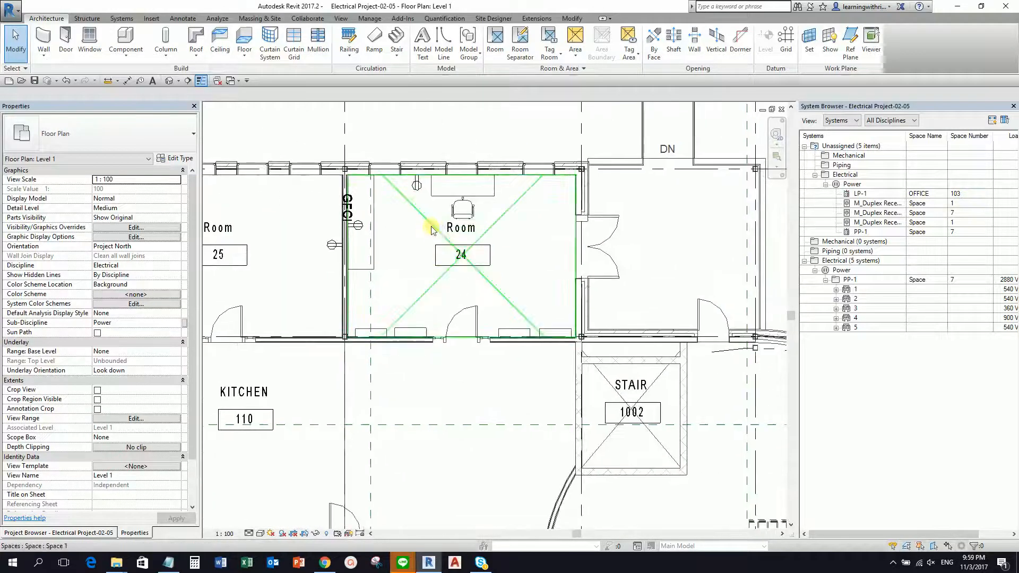
pyautogui.click(417, 187)
pyautogui.click(580, 38)
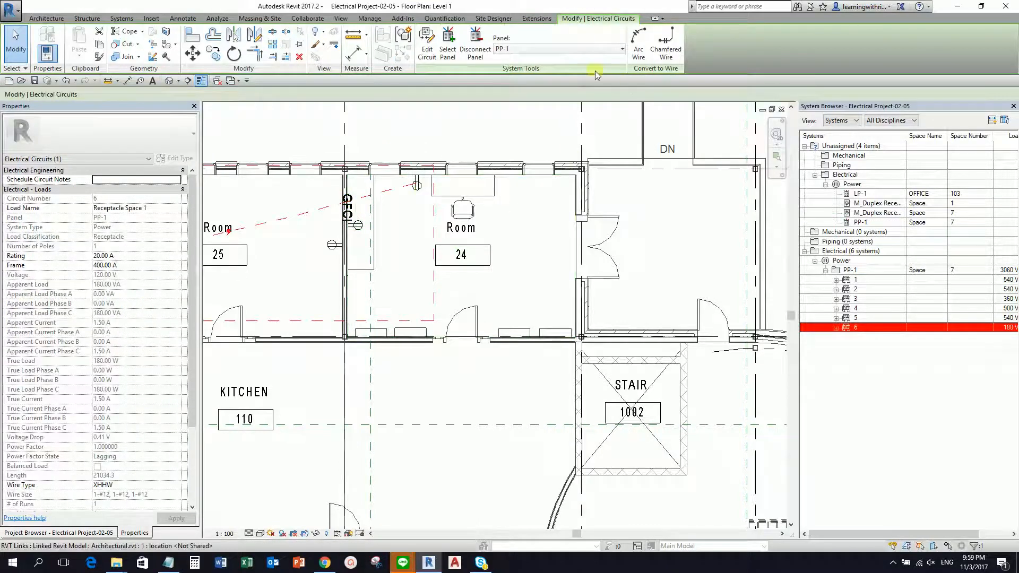
pyautogui.click(427, 42)
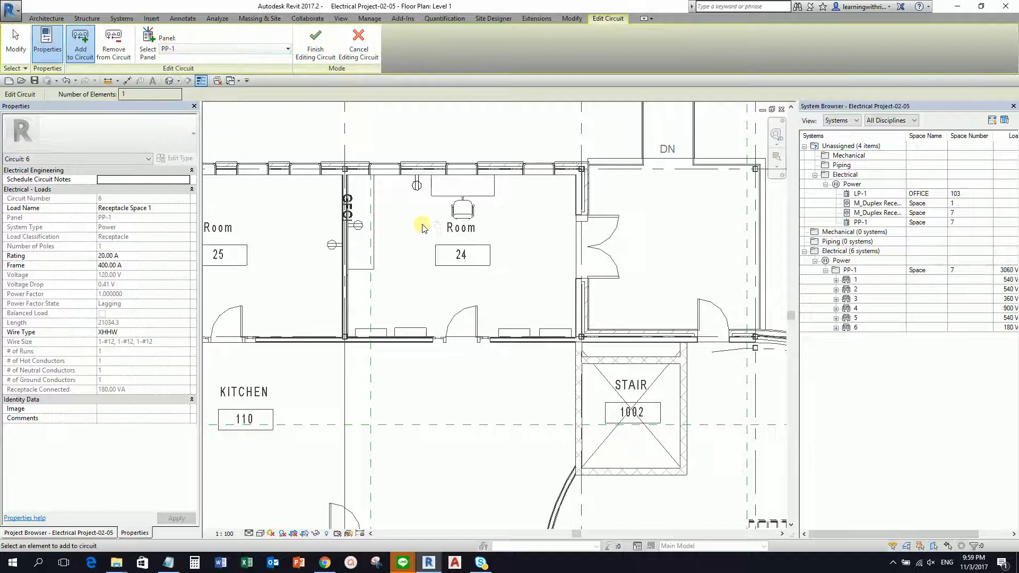
pyautogui.click(359, 225)
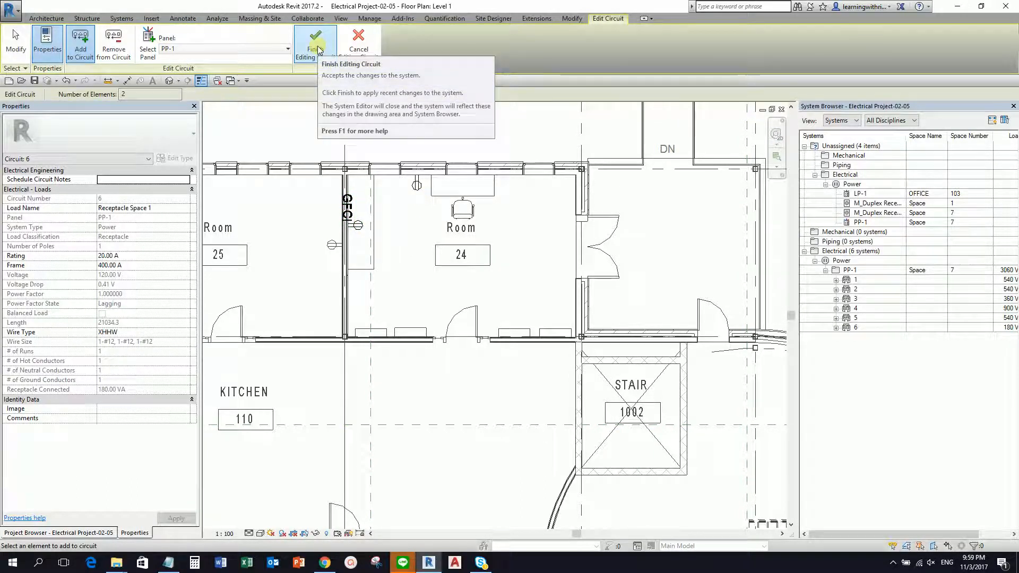
# - Set the circuit's load name to Room 24, apply it and finish editing the circuit
pyautogui.click(129, 209)
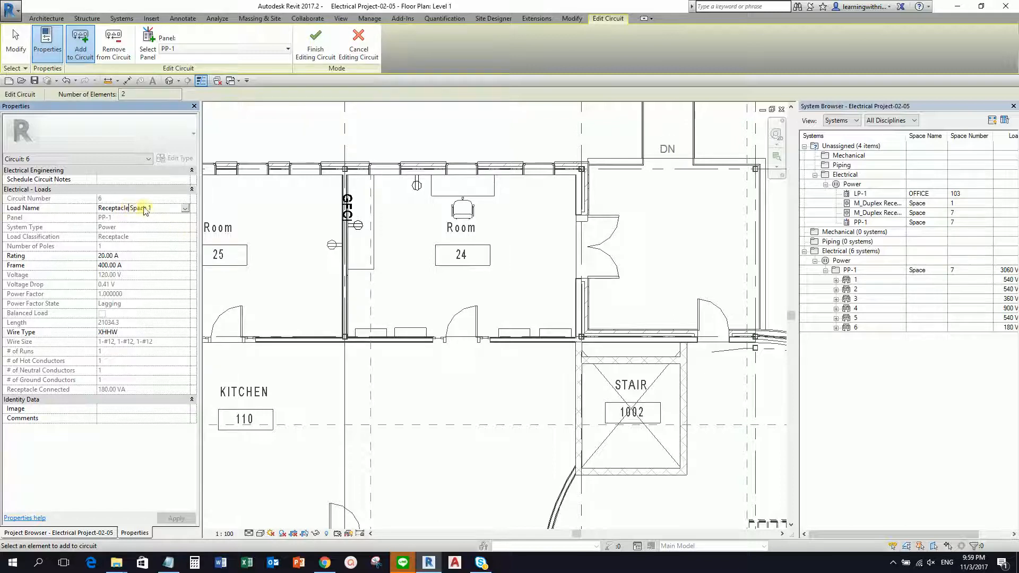
pyautogui.moveTo(147, 207); pyautogui.dragTo(62, 196)
pyautogui.write('Roo')
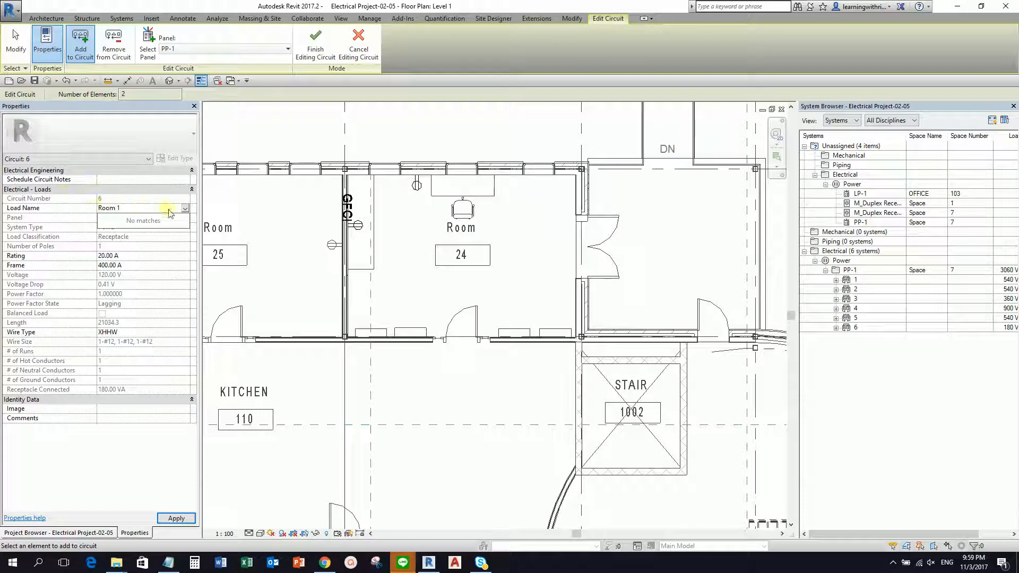
pyautogui.write('m')
pyautogui.press('Delete')
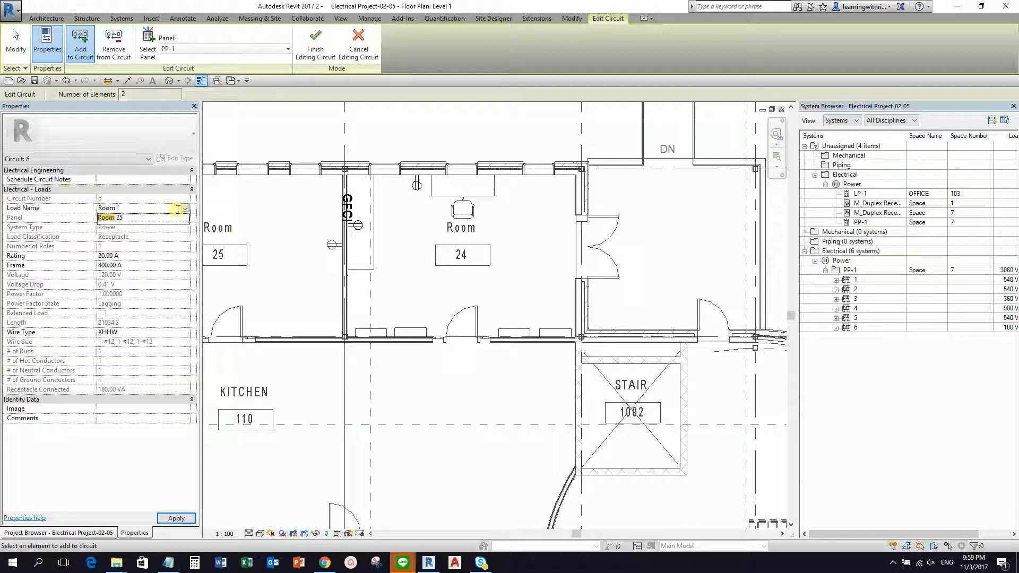
pyautogui.write('24')
pyautogui.click(176, 518)
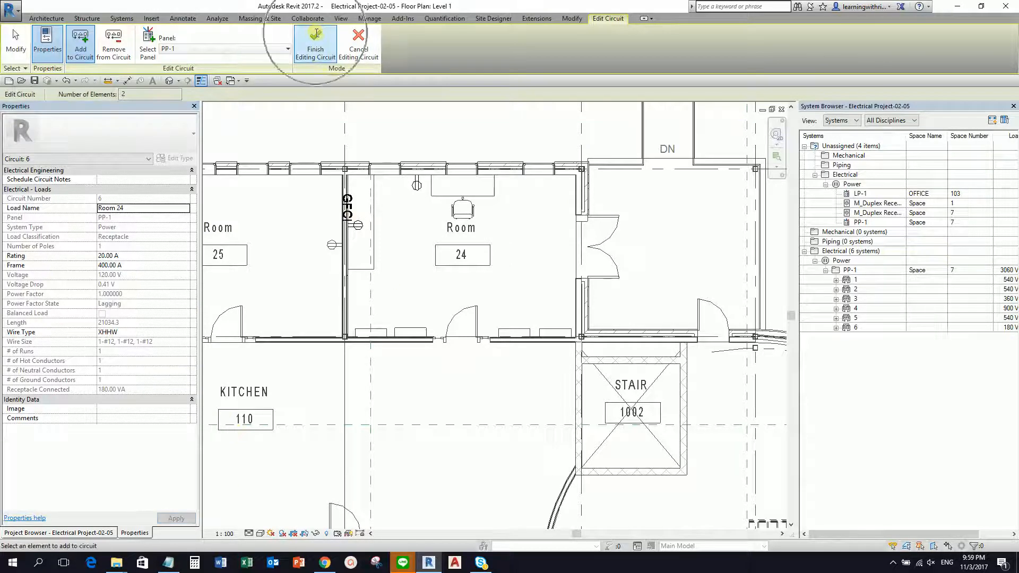
pyautogui.click(316, 41)
# - Select panel PP-1 on the east wall of Storage 103A and open its panel schedule
pyautogui.scroll(-2, 342, 206)
pyautogui.scroll(-3, 343, 205)
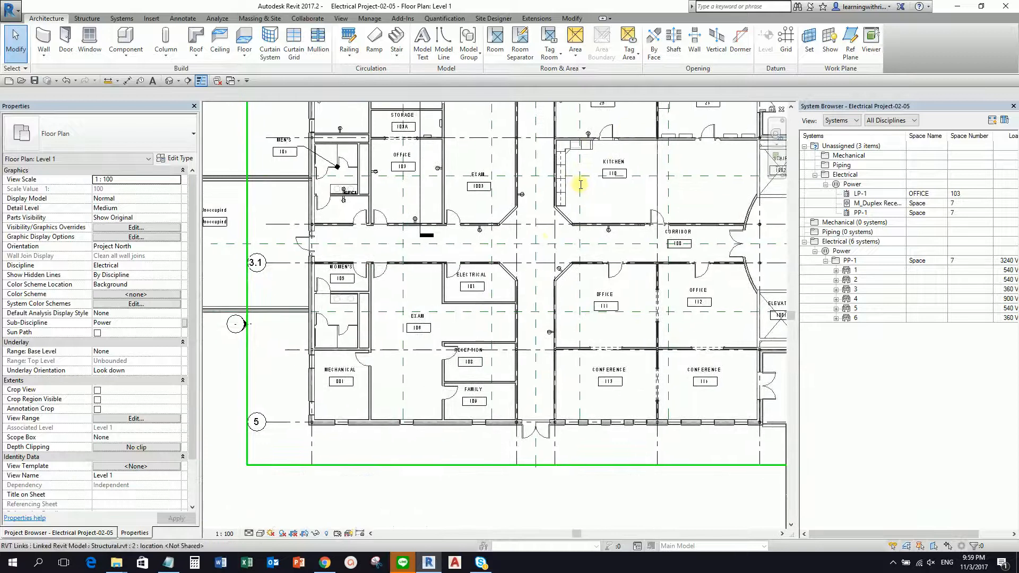
pyautogui.scroll(2, 442, 260)
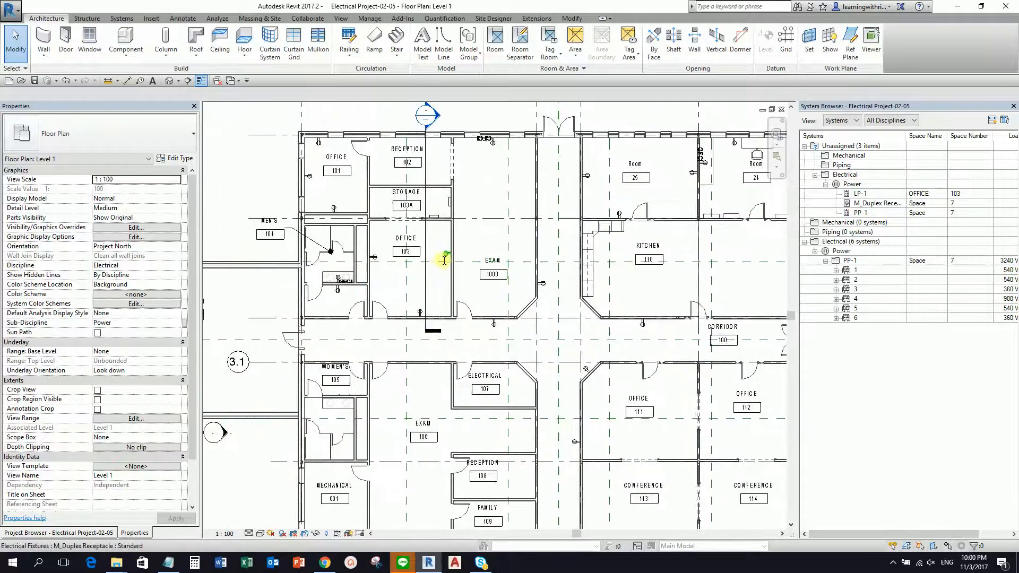
pyautogui.click(855, 261)
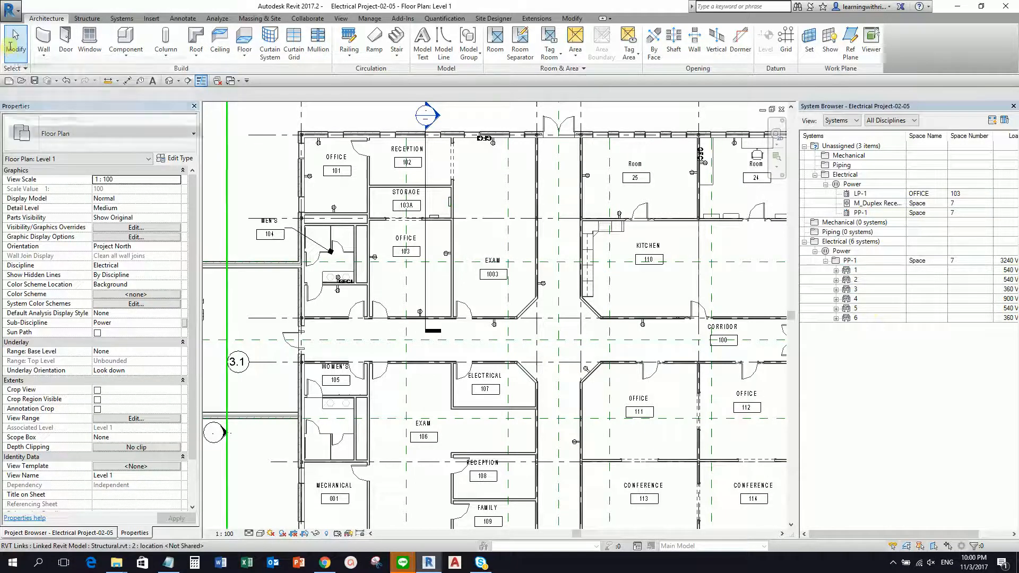
pyautogui.moveTo(520, 302); pyautogui.dragTo(463, 314, button='middle')
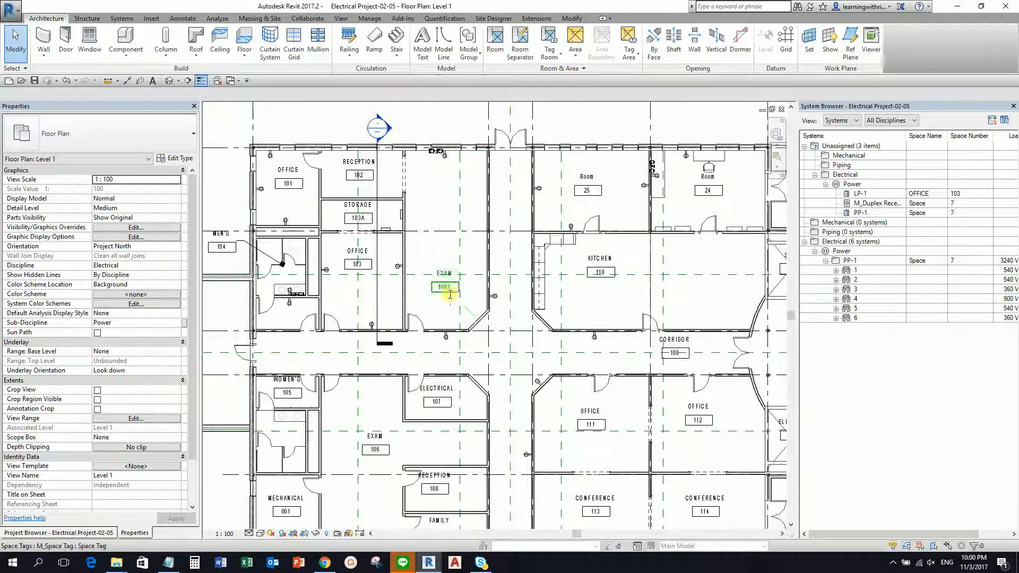
pyautogui.moveTo(420, 239); pyautogui.dragTo(467, 296, button='middle')
pyautogui.scroll(1, 422, 262)
pyautogui.scroll(3, 423, 262)
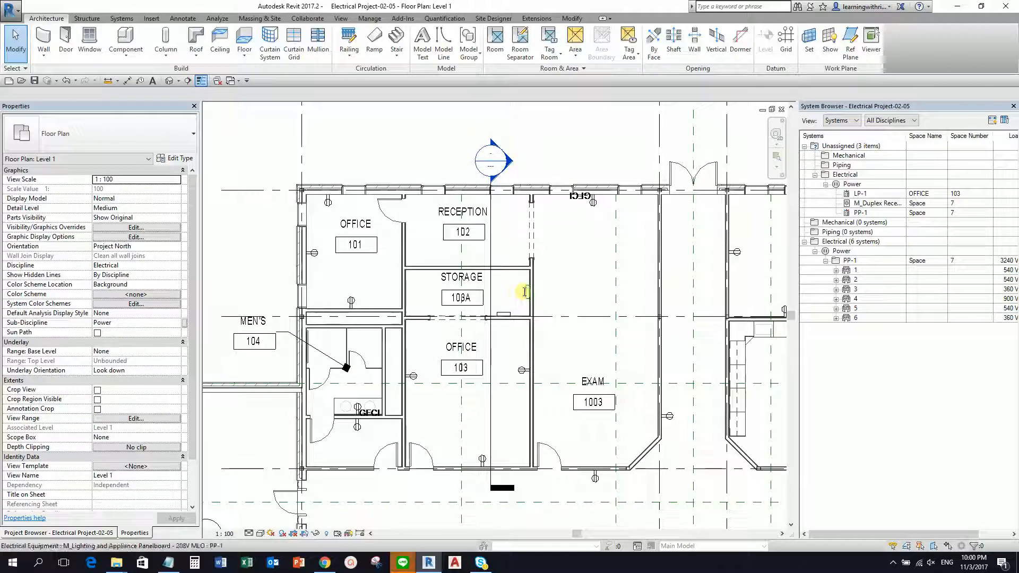
pyautogui.click(525, 291)
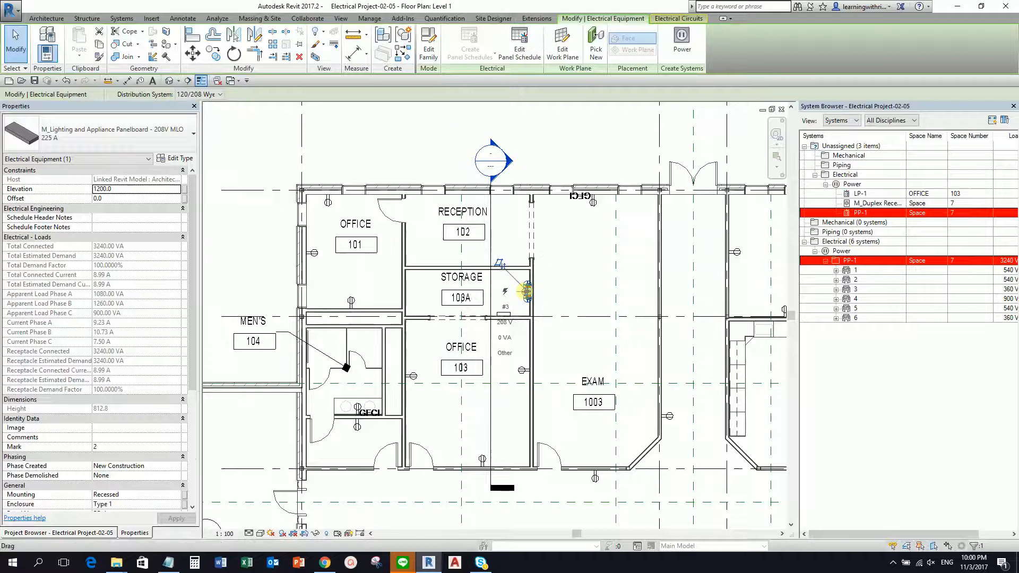
pyautogui.click(524, 292)
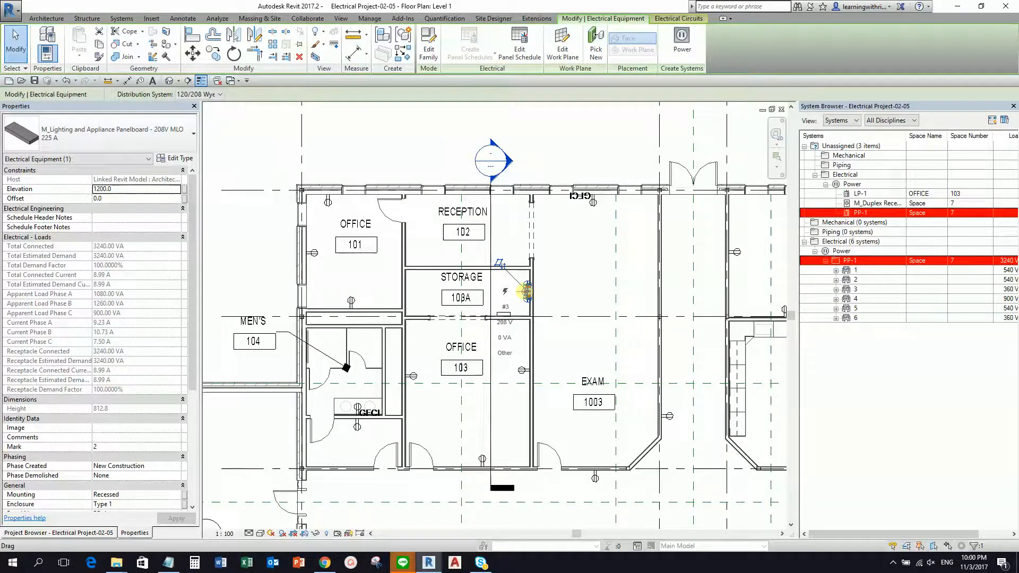
pyautogui.click(519, 50)
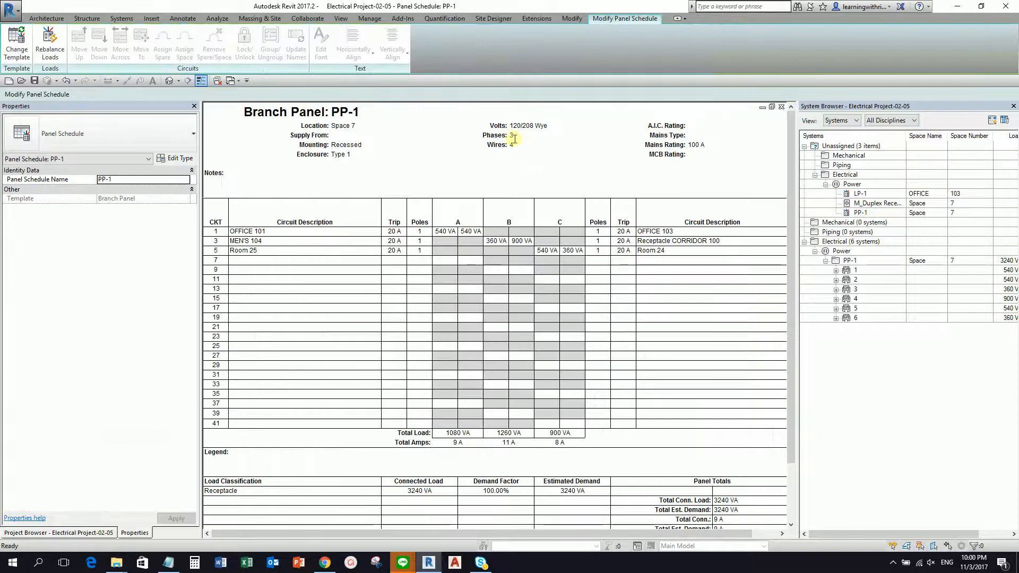
# - Dock the System Browser with the Properties and Project Browser palettes so the whole panel schedule can be viewed
pyautogui.scroll(-1, 547, 250)
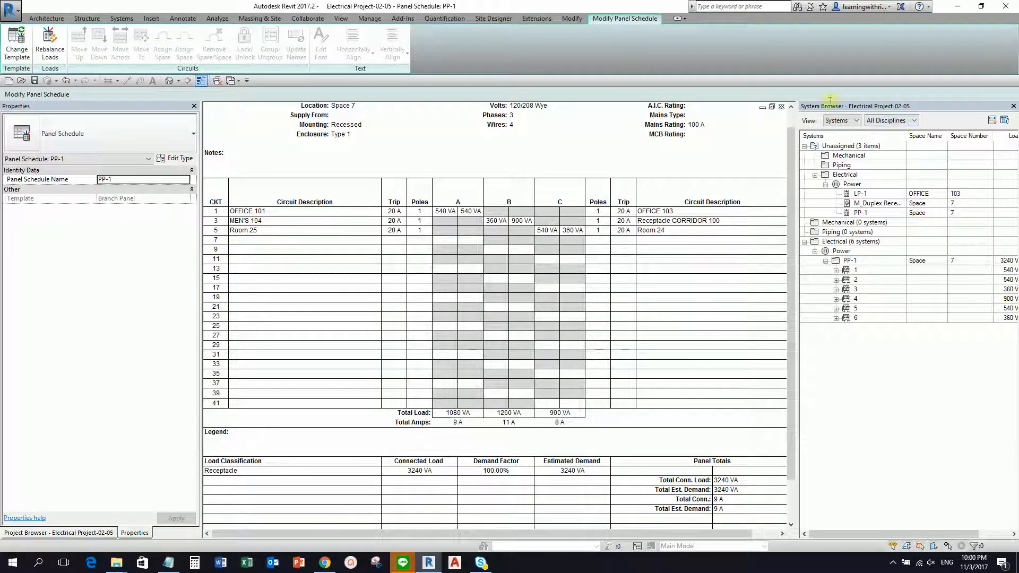
pyautogui.doubleClick(805, 105)
pyautogui.moveTo(552, 130); pyautogui.dragTo(139, 110)
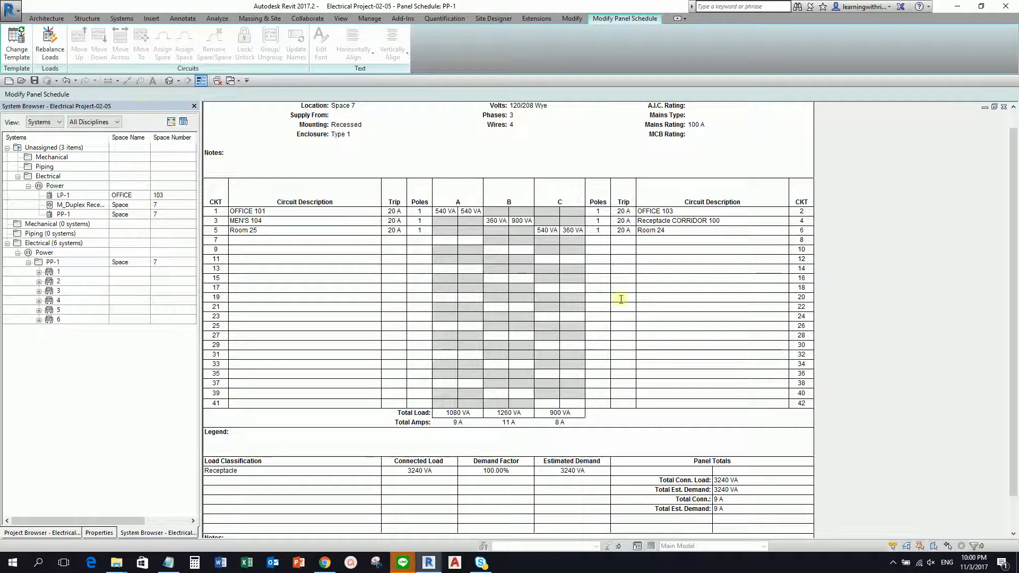
pyautogui.scroll(2, 458, 385)
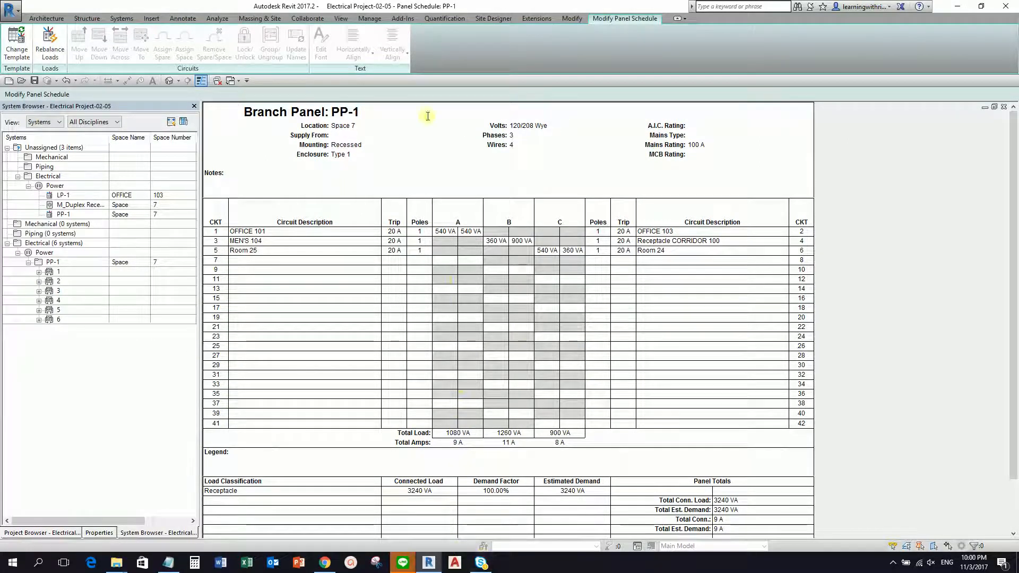
# - Rebalance the loads across the phases in the PP-1 panel schedule
pyautogui.click(274, 231)
pyautogui.click(291, 250)
pyautogui.click(311, 289)
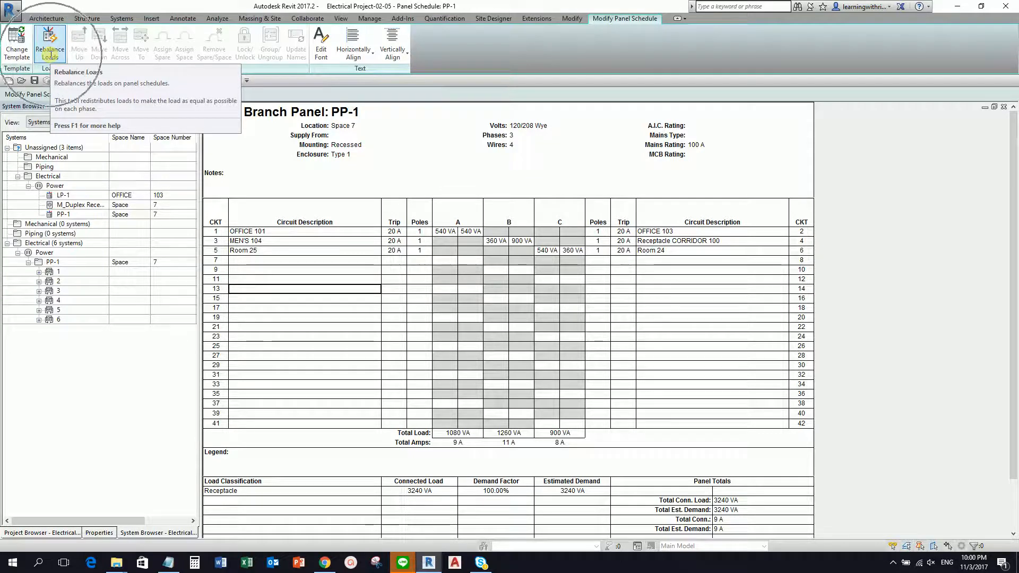
pyautogui.press('ctrl')
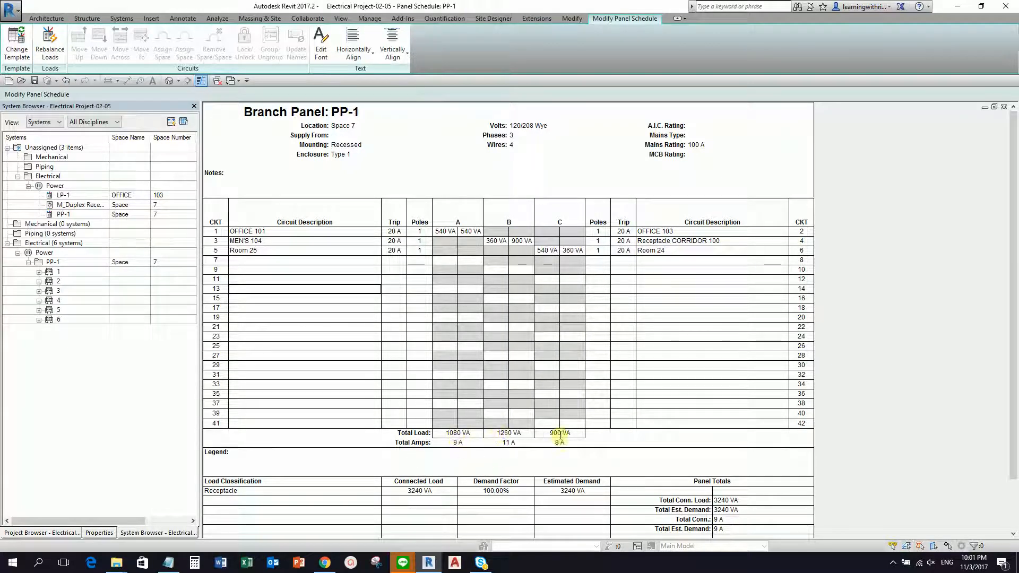
pyautogui.click(50, 42)
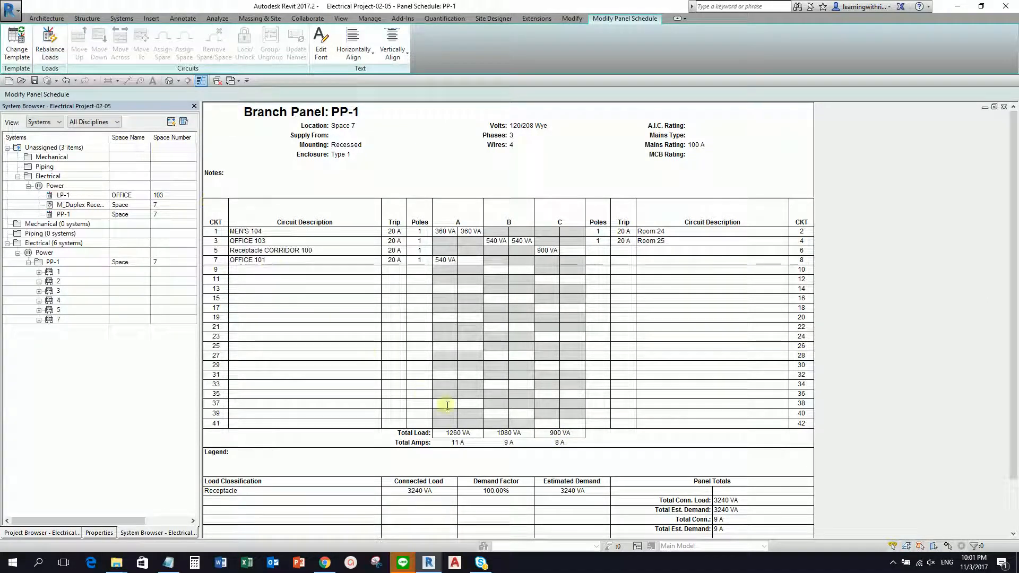